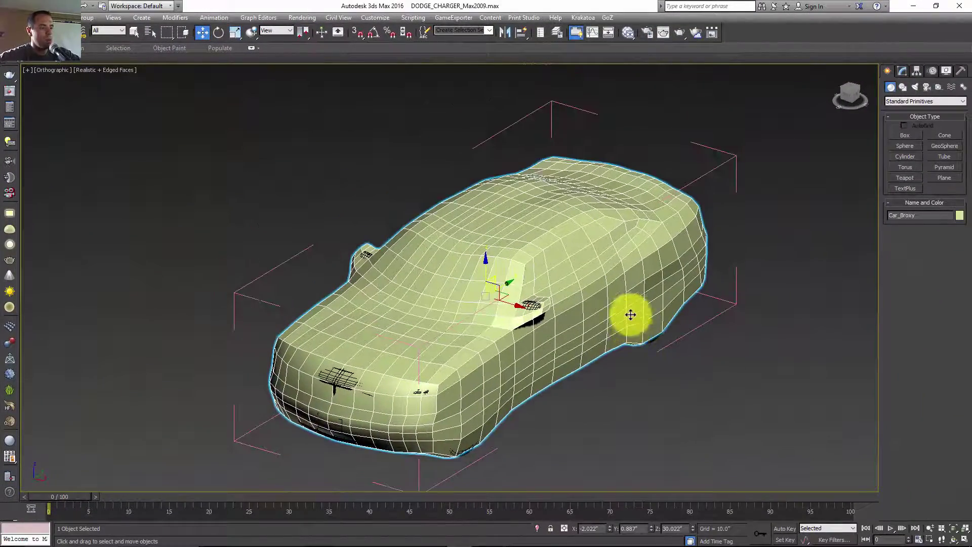
- Switch to Perspective view and orbit around the car, reselecting the car proxy
key(p)
scroll(612, 293, down, 3)
alt+middle_drag(617, 289, 585, 259)
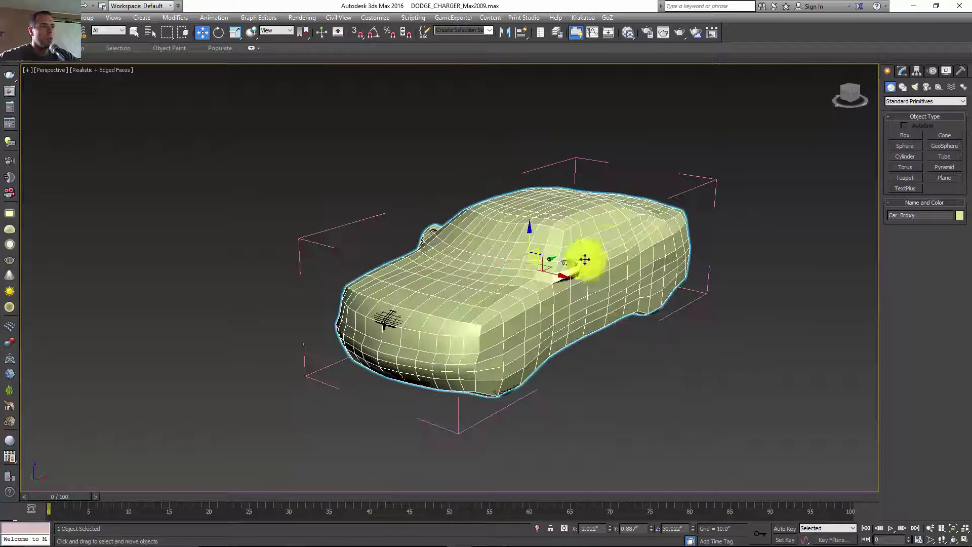
click(699, 333)
click(584, 249)
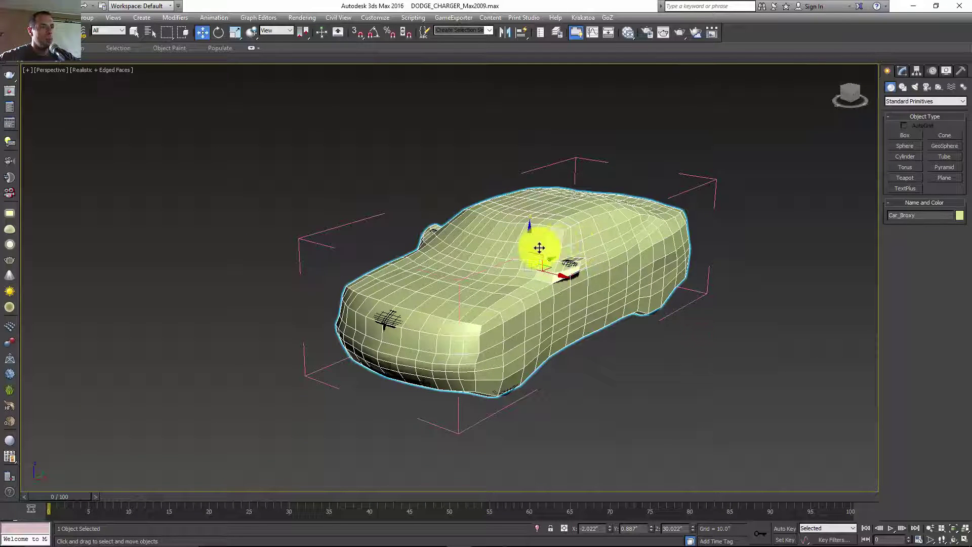
- Select the car's 10-object hierarchy and hide it, then go to Front view
double_click(605, 274)
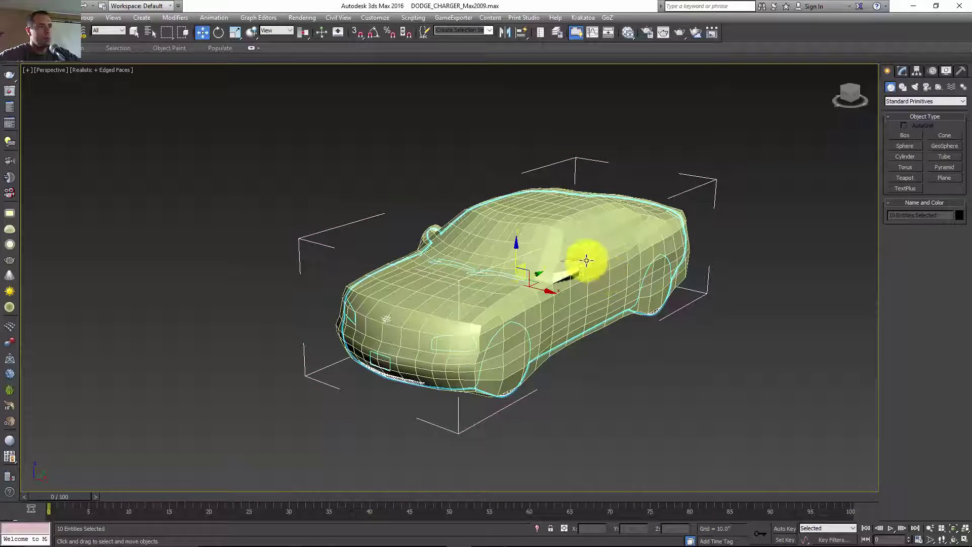
right_click(533, 258)
click(569, 228)
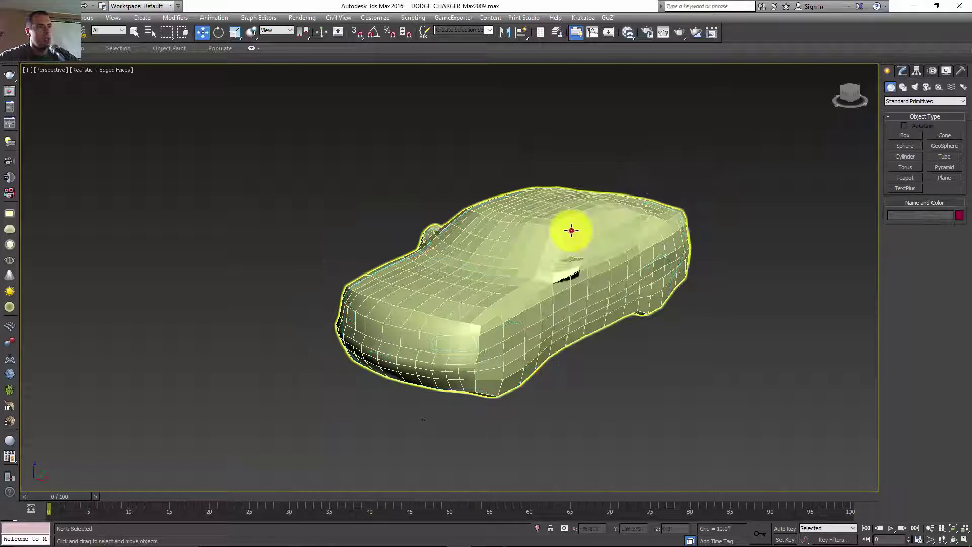
alt+middle_drag(628, 261, 680, 304)
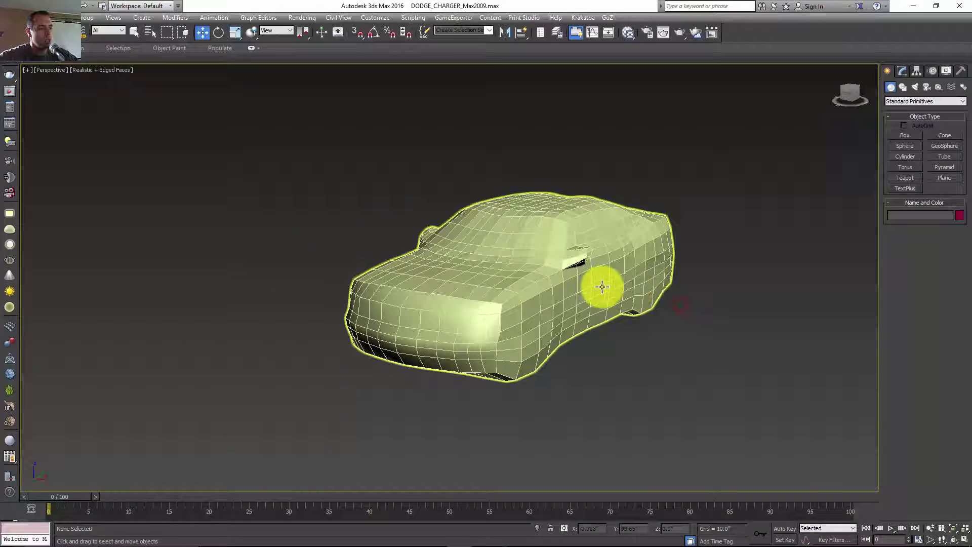
key(f)
scroll(577, 283, down, 6)
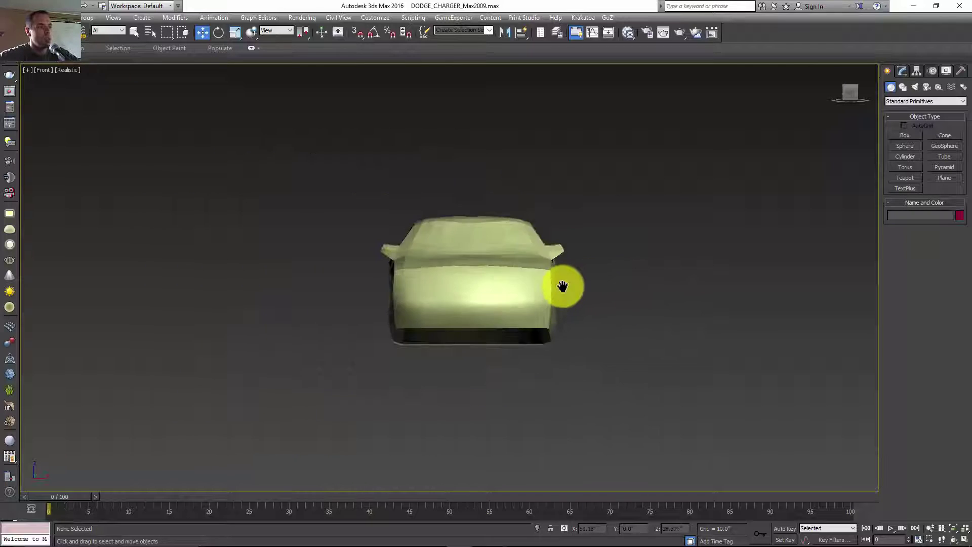
- Show wireframe edges on the shaded car, reframe it, and switch to Left view
key(F4)
scroll(494, 298, up, 3)
middle_drag(495, 297, 478, 370)
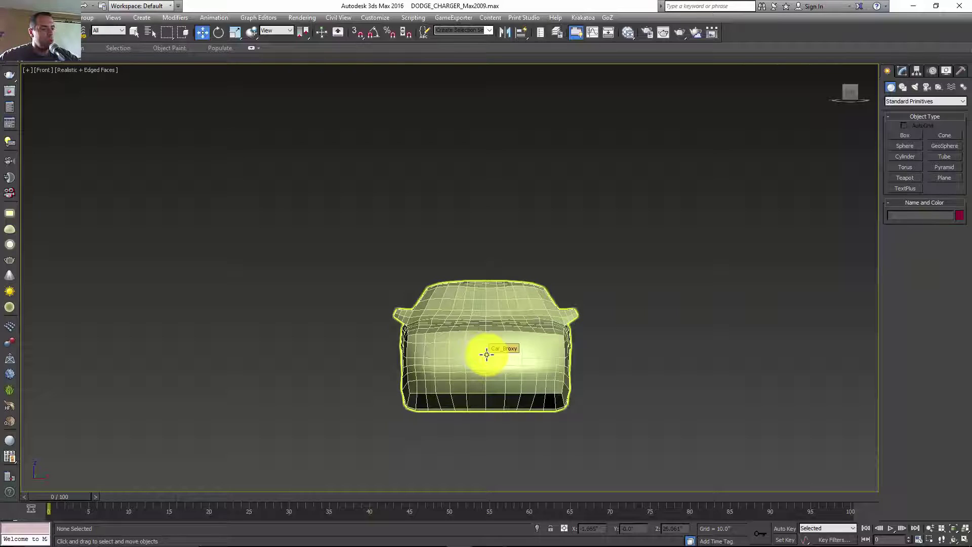
alt+middle_drag(486, 353, 498, 311)
scroll(491, 321, down, 3)
key(l)
scroll(496, 314, down, 4)
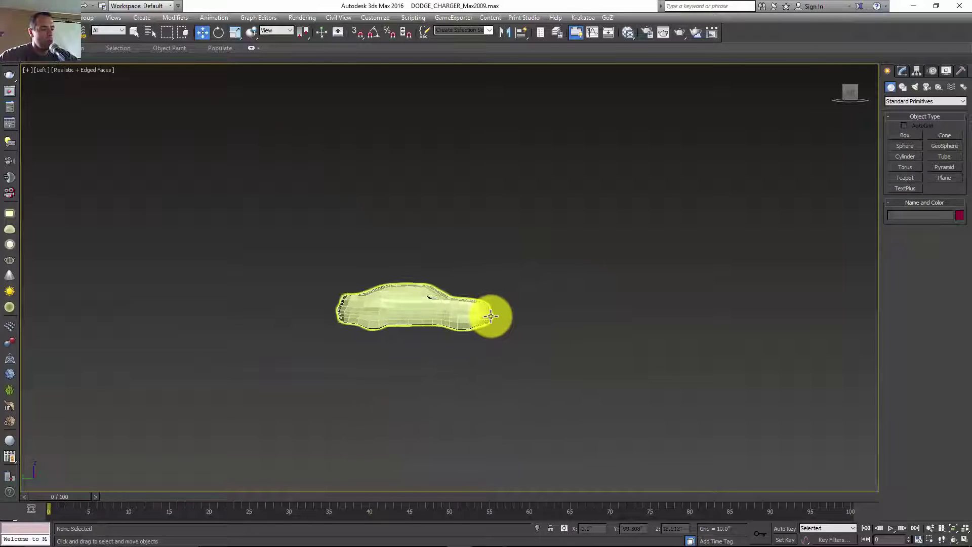
- With Auto Key on, move Car_Broxy forward at frame 30, then return to frame 0
key(n)
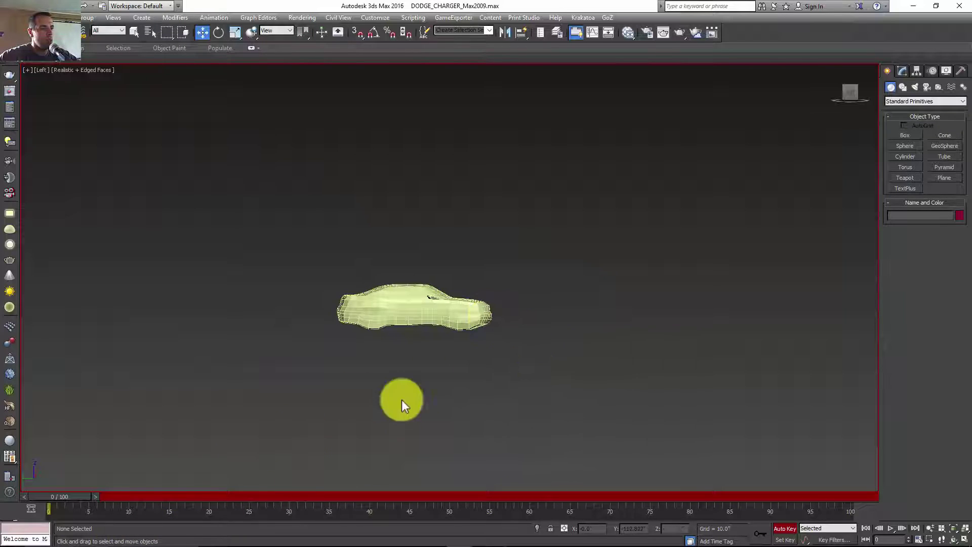
drag(97, 494, 244, 496)
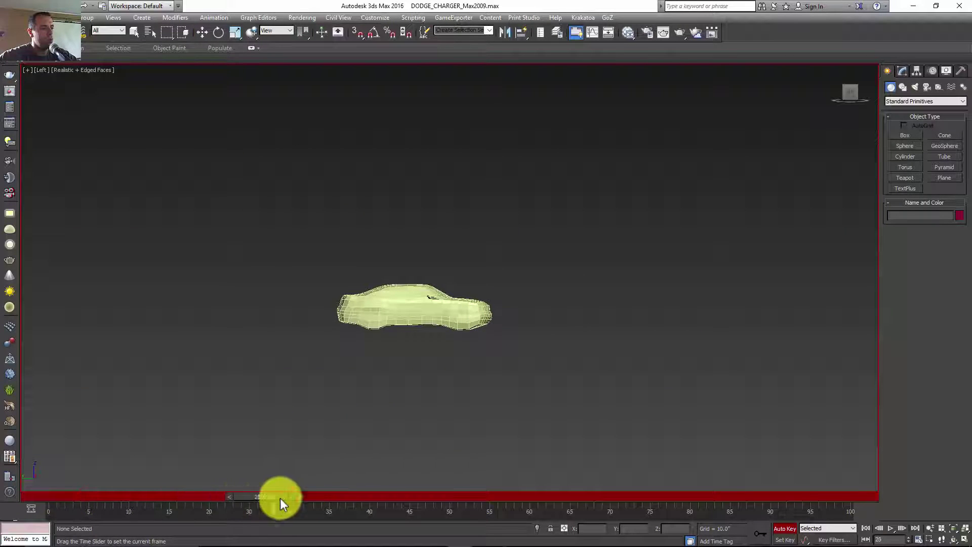
drag(319, 502, 324, 499)
key(w)
drag(423, 298, 566, 350)
click(382, 338)
drag(290, 494, 23, 494)
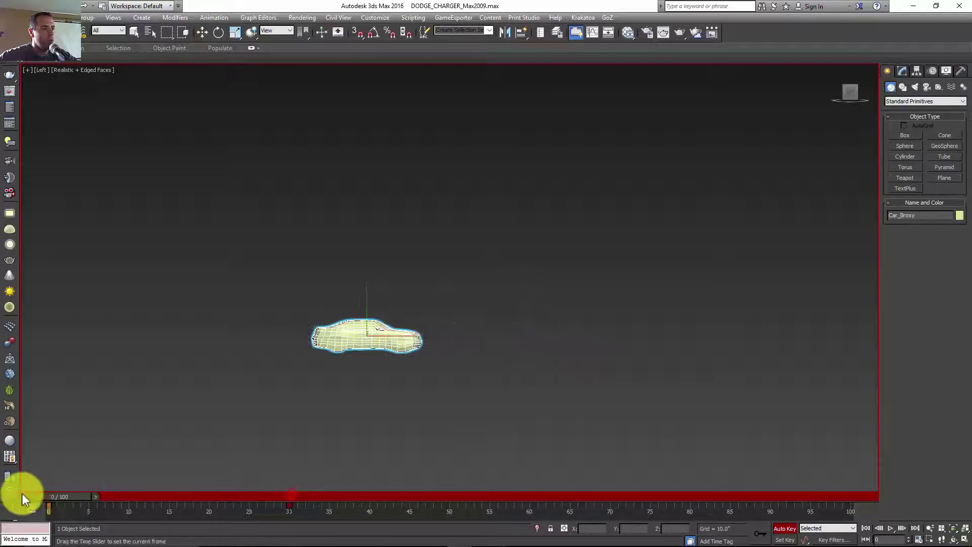
- Check Time Configuration, play the animation back from frame 0, and turn Auto Key off
click(918, 538)
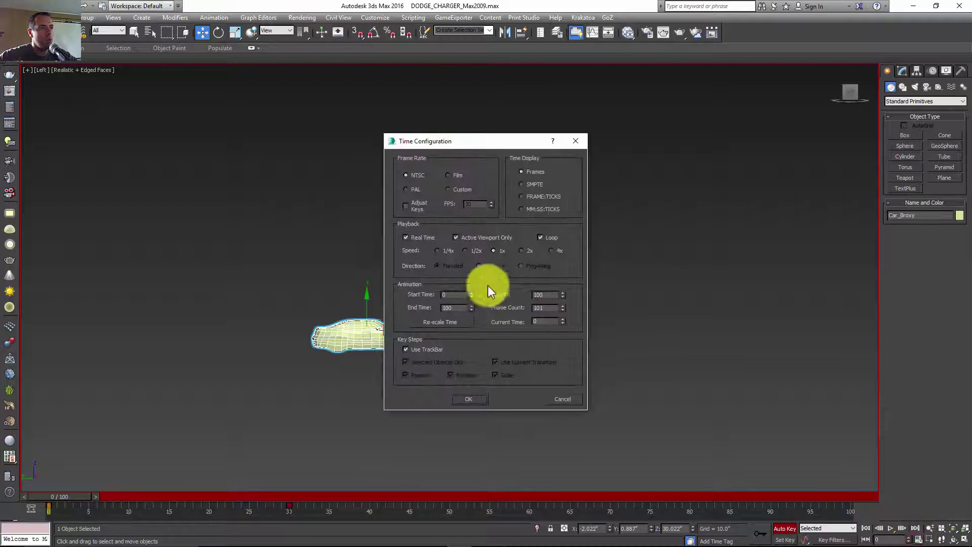
click(479, 400)
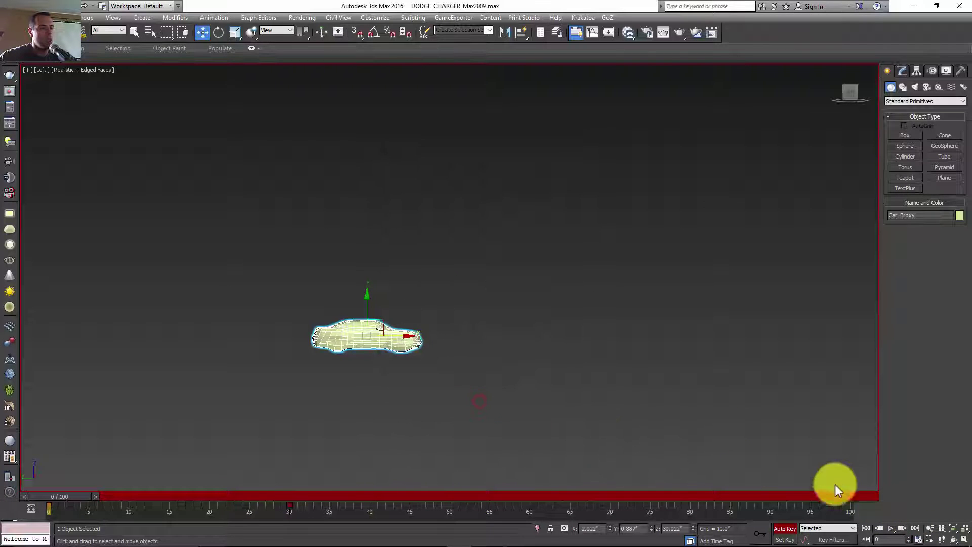
click(890, 528)
click(890, 528)
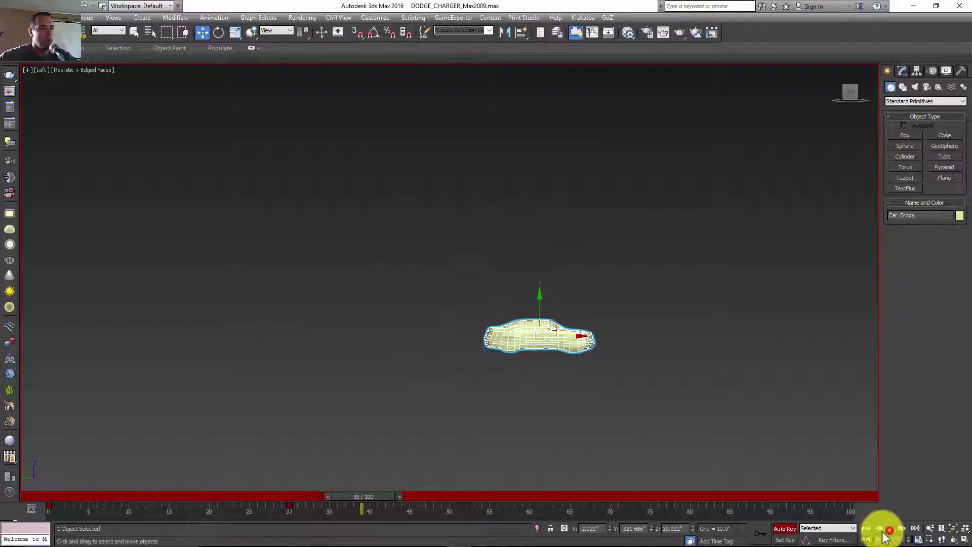
click(866, 528)
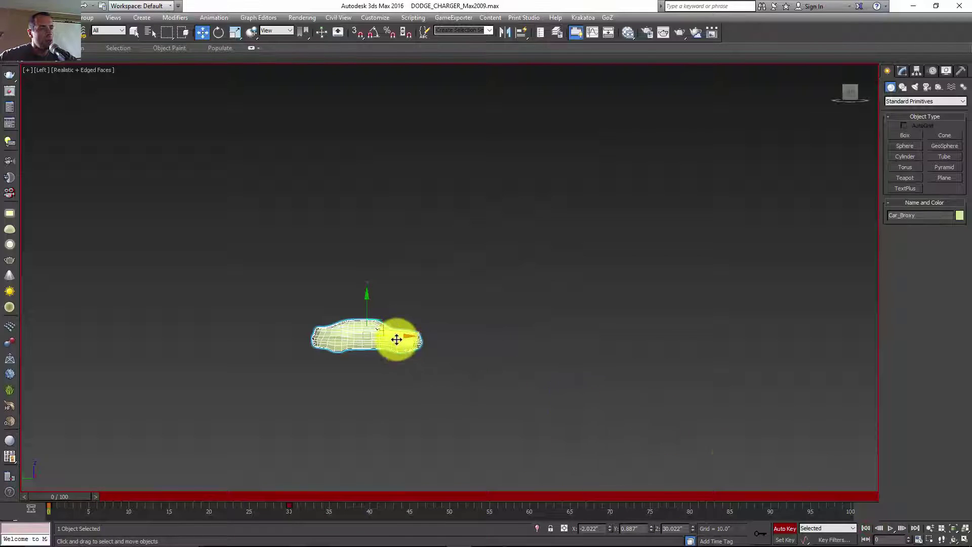
click(785, 528)
- Open the car's Curve Editor, pan to the position keys, and make the window taller
right_click(397, 336)
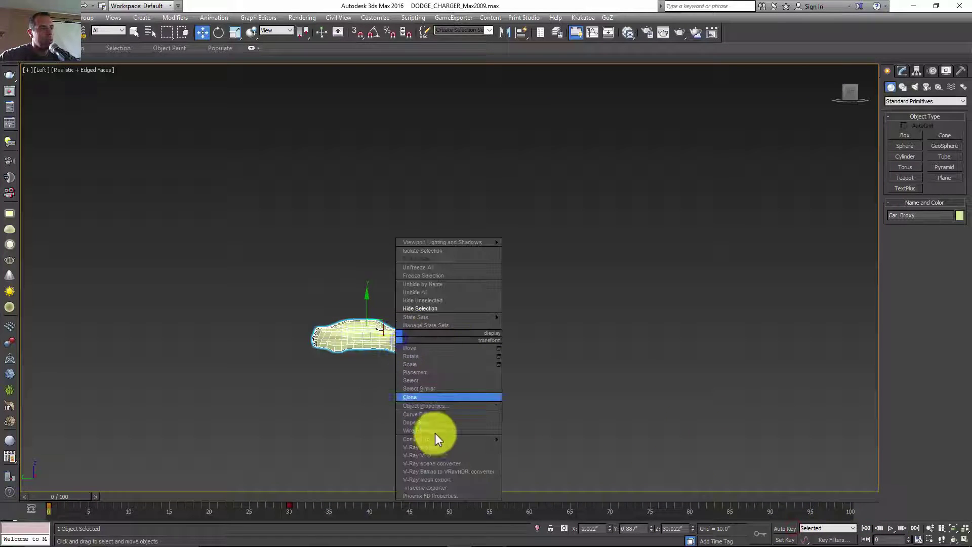
click(431, 413)
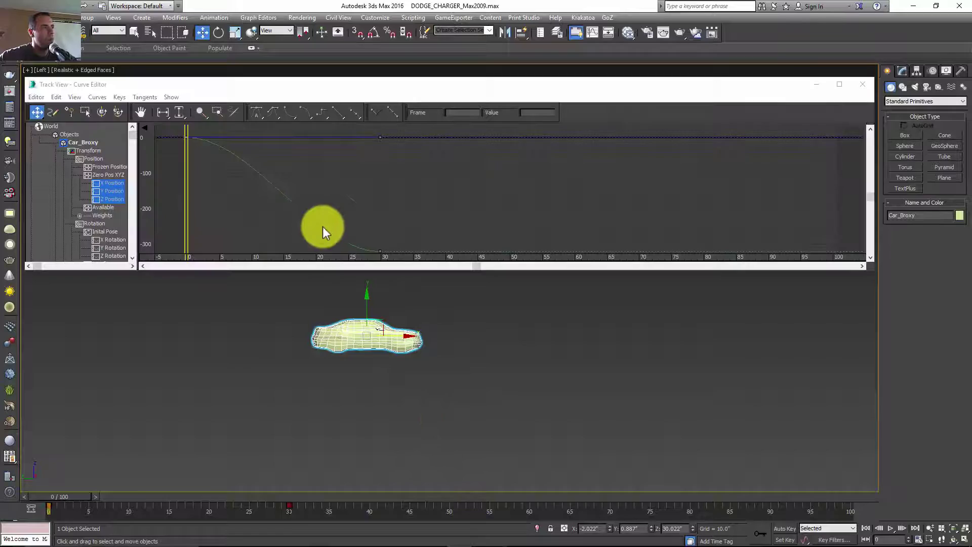
middle_drag(323, 226, 376, 218)
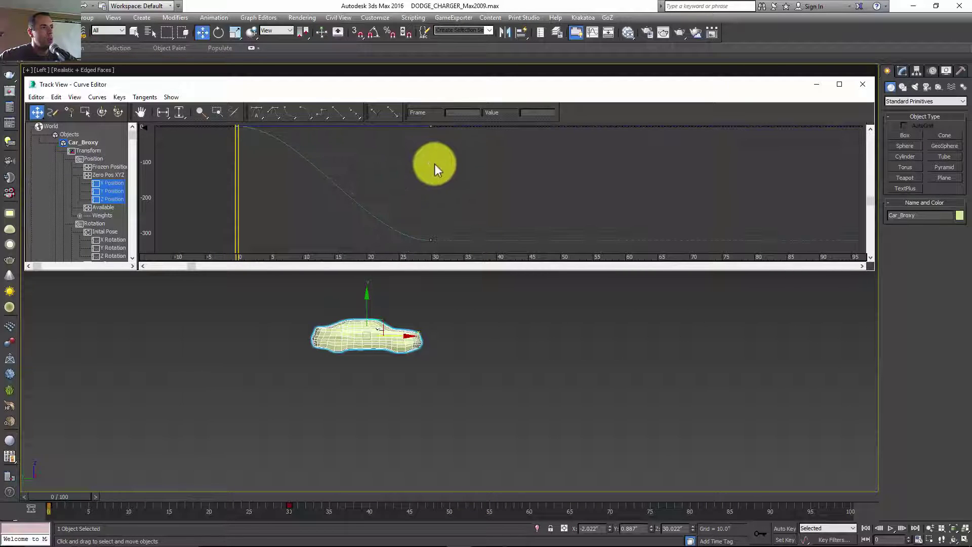
middle_drag(434, 163, 436, 166)
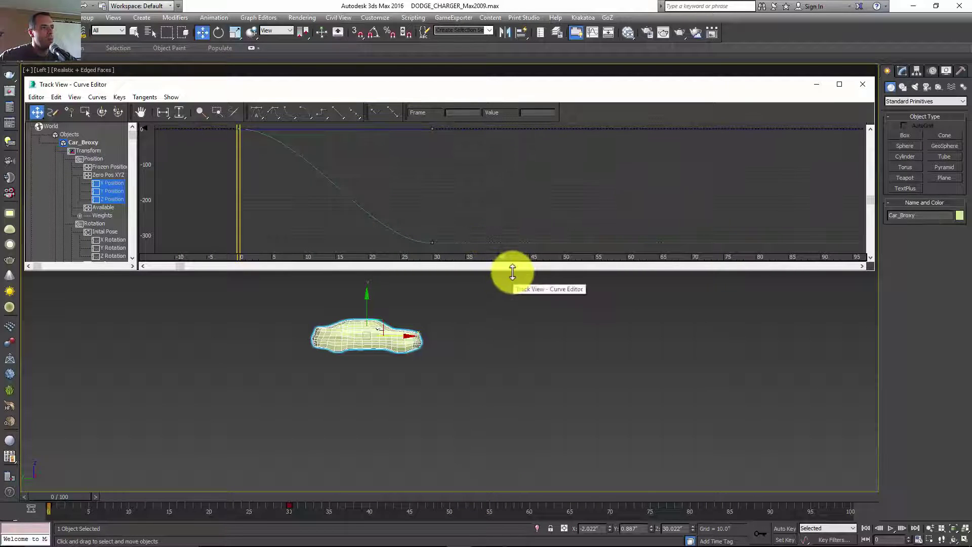
drag(511, 270, 510, 356)
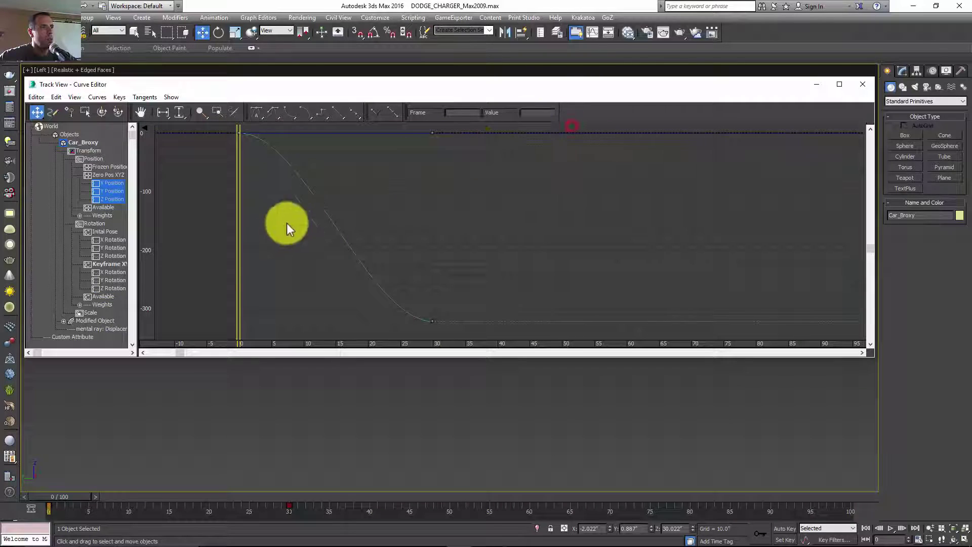
- Give the frame 0 and 30 keys linear tangents, lengthen the frame-0 ease-out, then close the editor
drag(287, 222, 228, 342)
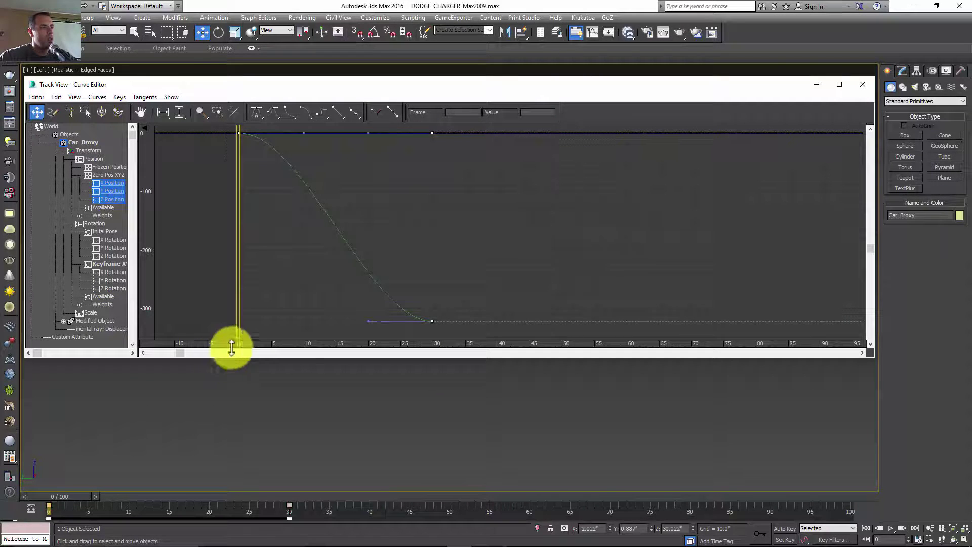
click(337, 115)
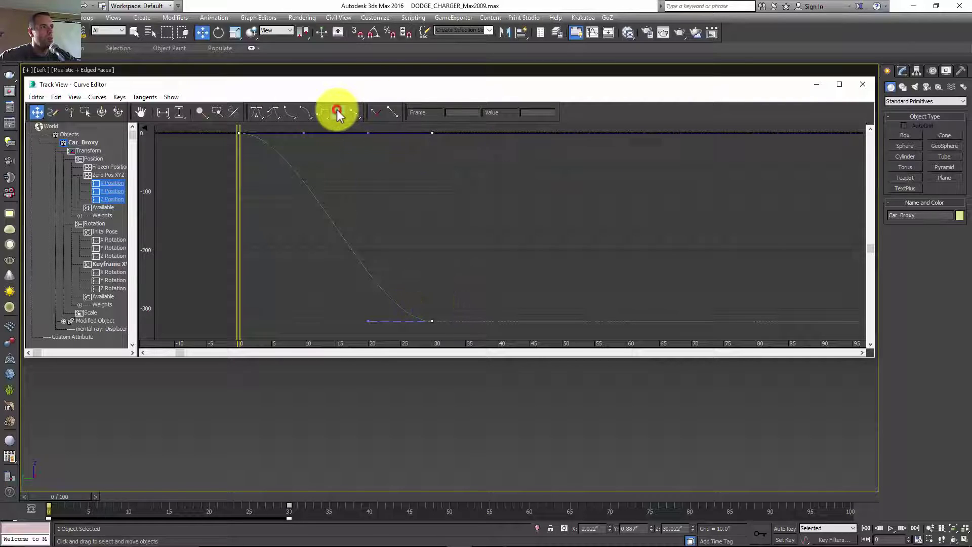
click(414, 283)
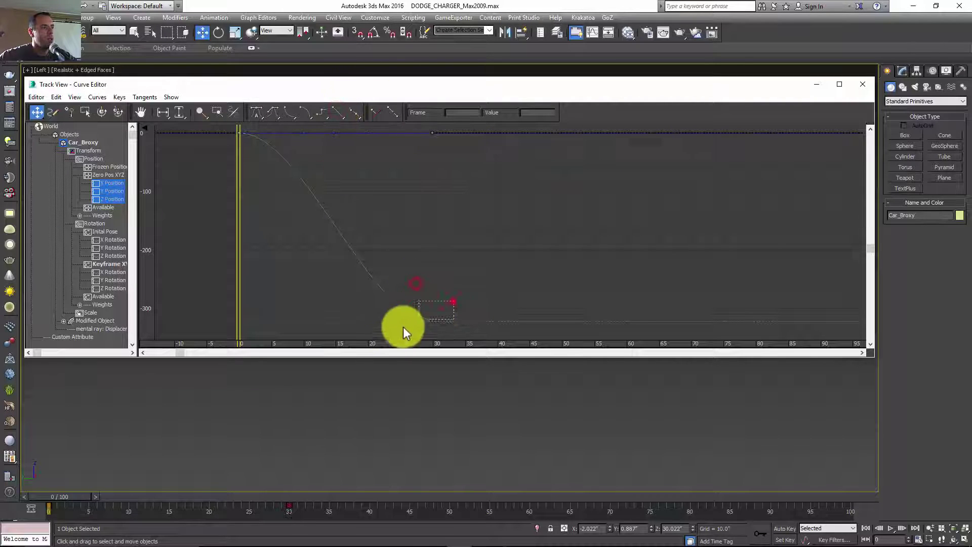
click(340, 112)
click(238, 132)
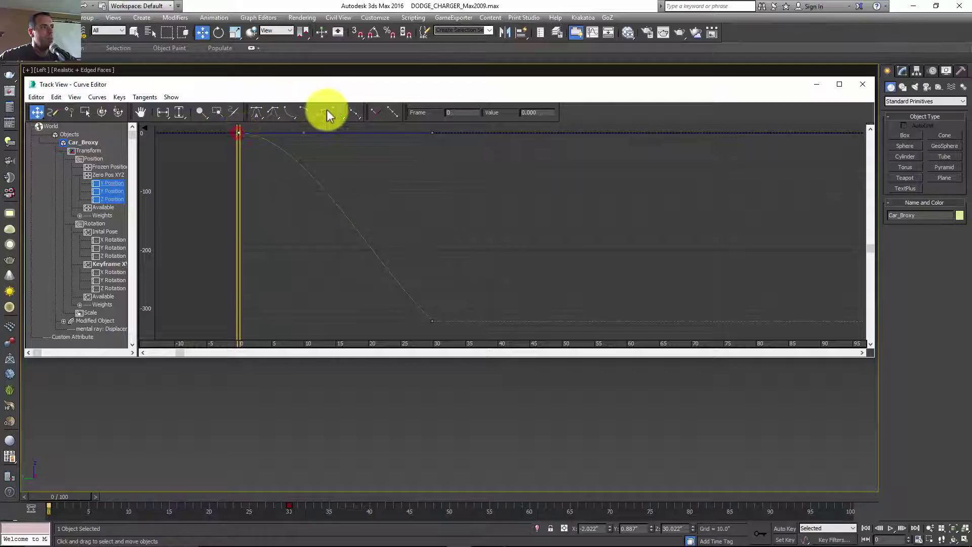
click(337, 112)
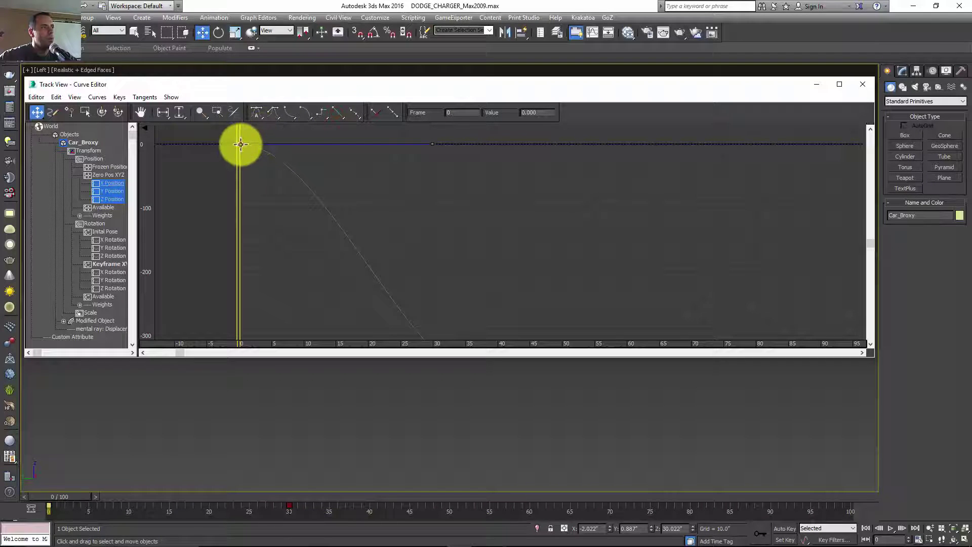
drag(241, 145, 287, 198)
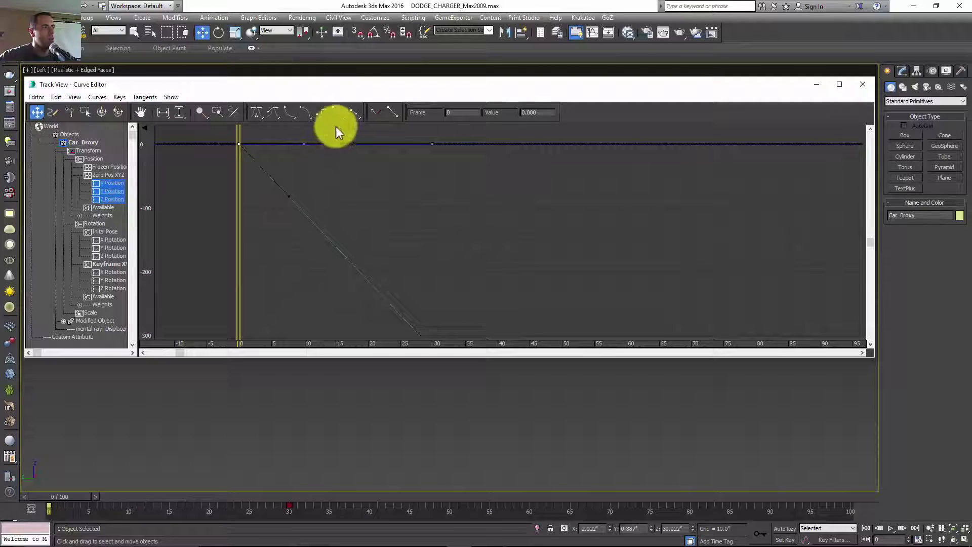
middle_drag(522, 211, 459, 193)
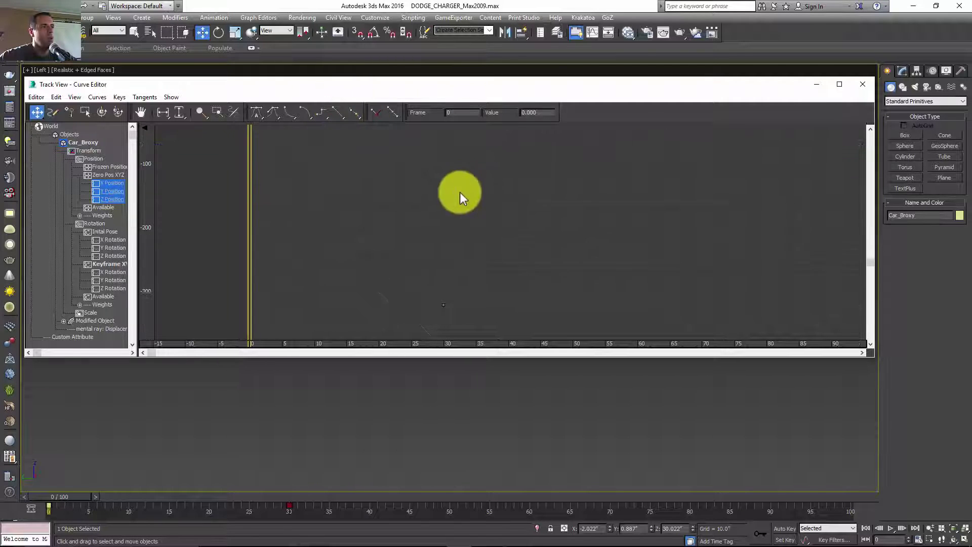
click(860, 85)
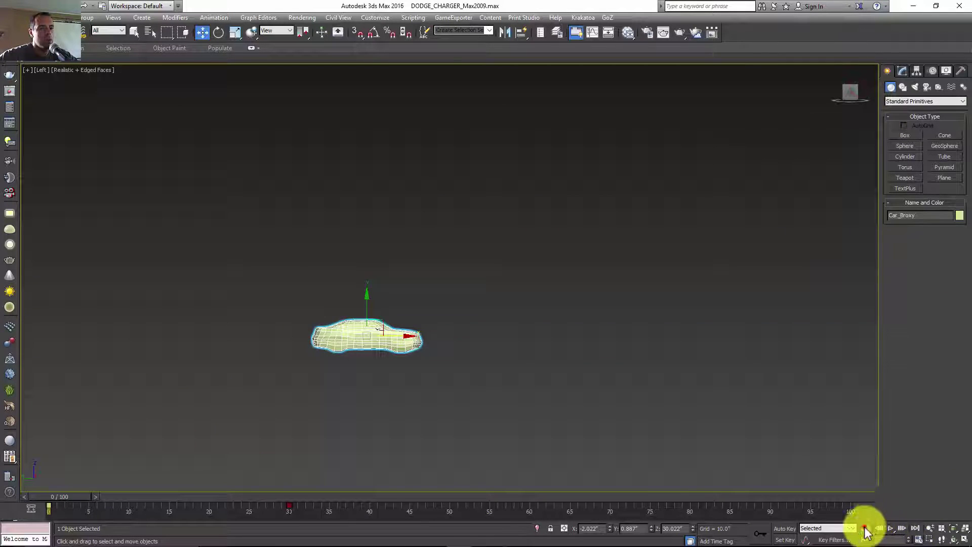
- Play the animation, rewind to frame 7, and recentre the car in the view
click(891, 528)
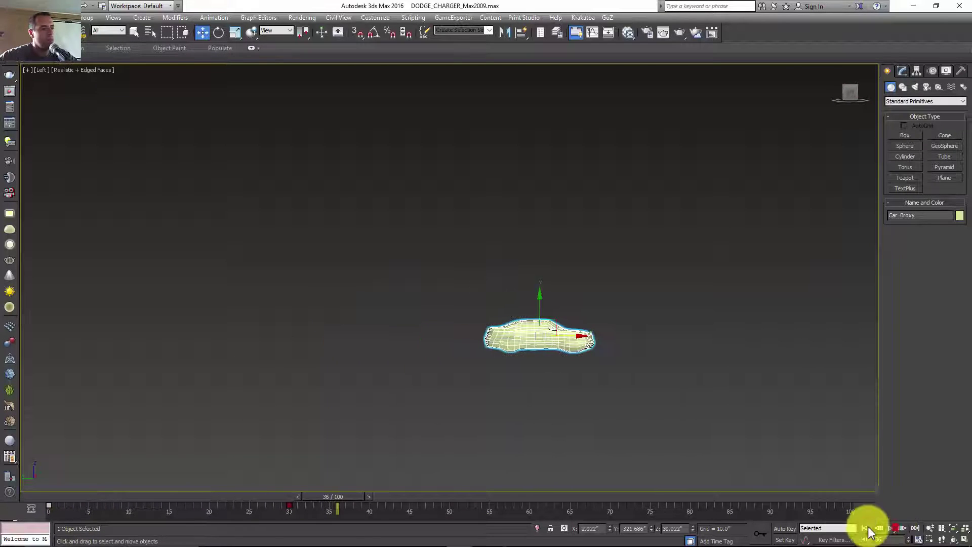
drag(342, 497, 302, 488)
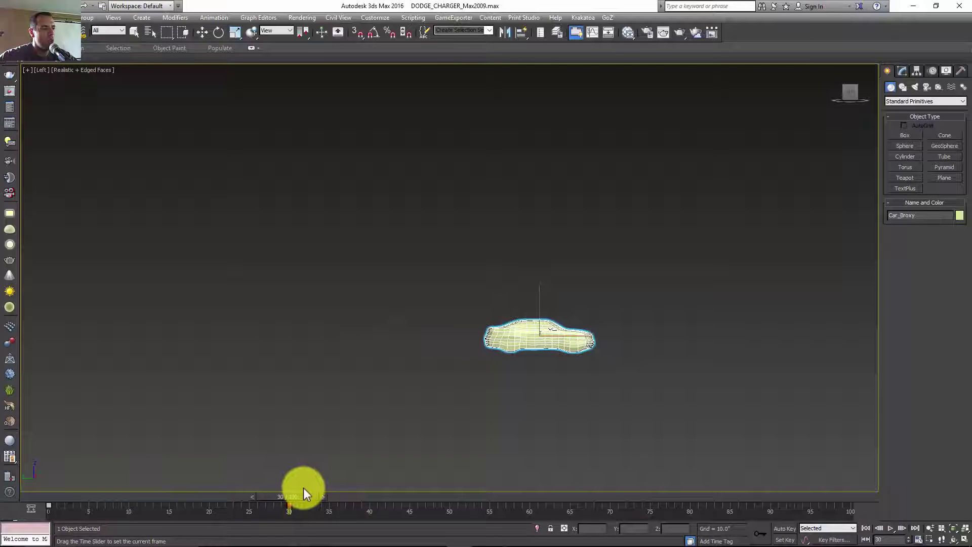
key(w)
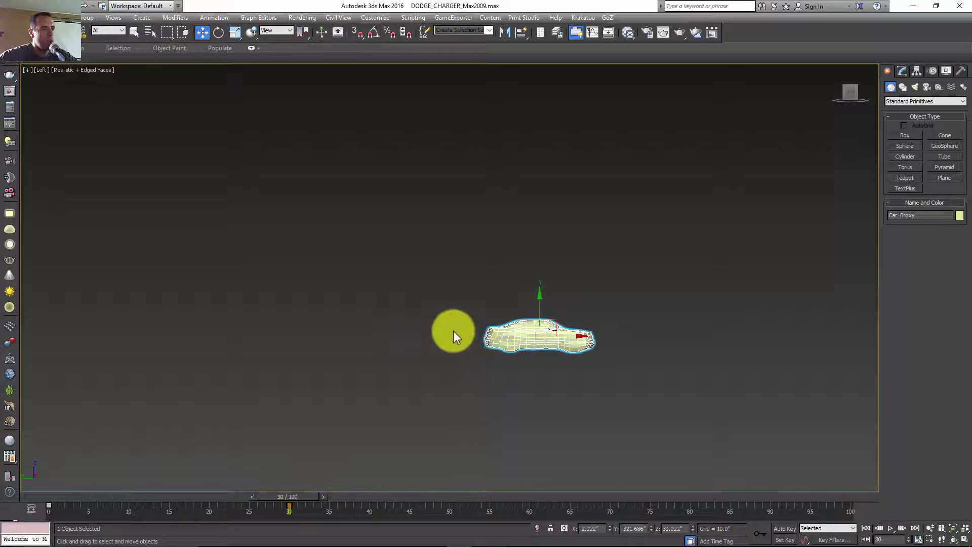
scroll(453, 331, up, 3)
middle_drag(434, 347, 353, 369)
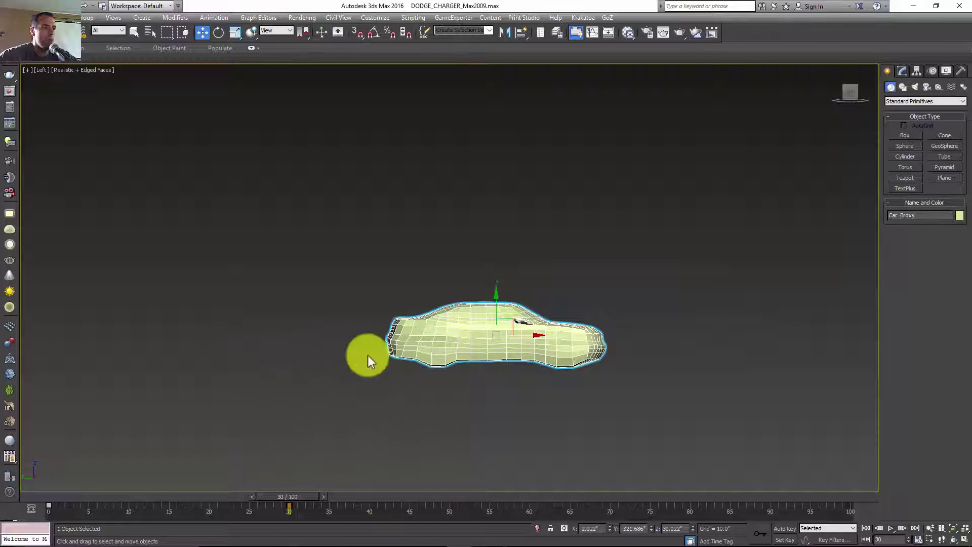
middle_drag(451, 369, 433, 372)
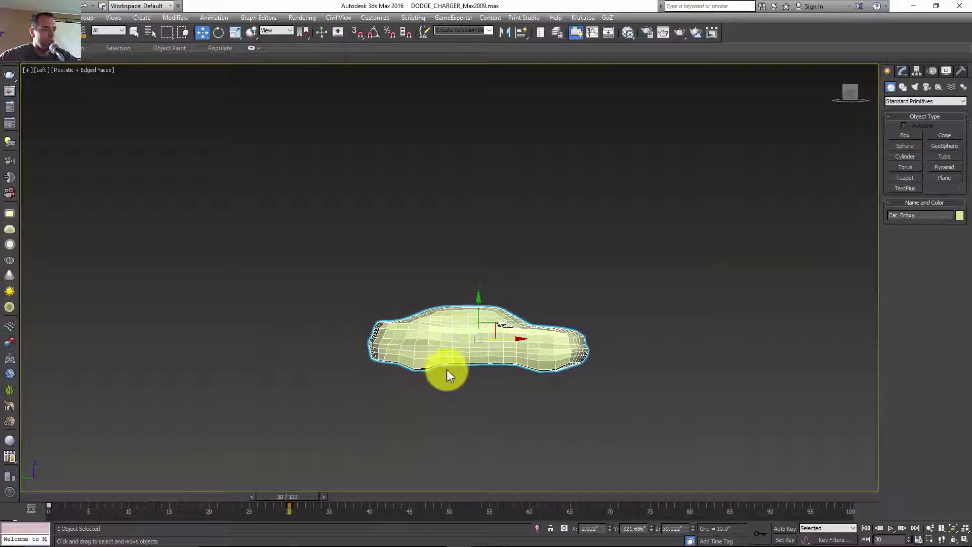
middle_drag(557, 282, 529, 278)
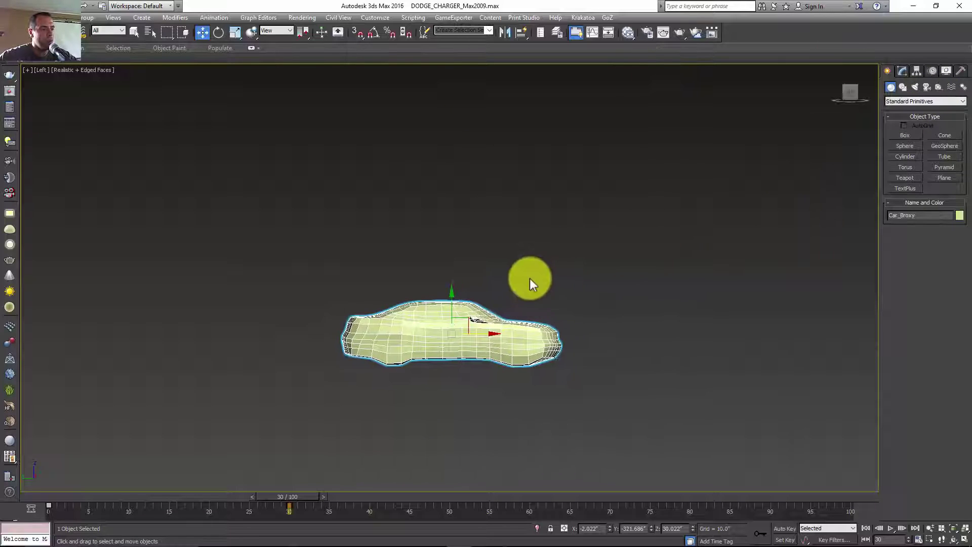
- With Auto Key on, raise the car at frame 33
key(n)
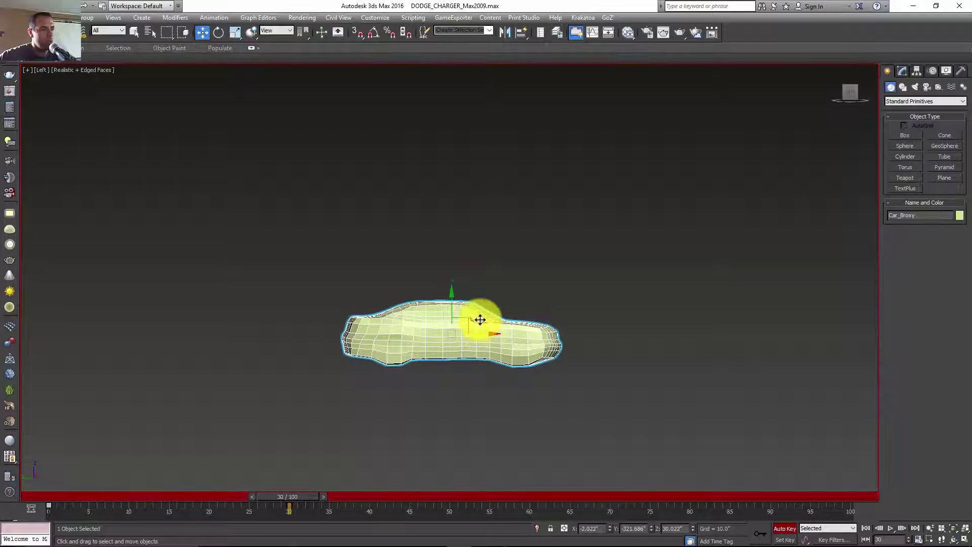
key(e)
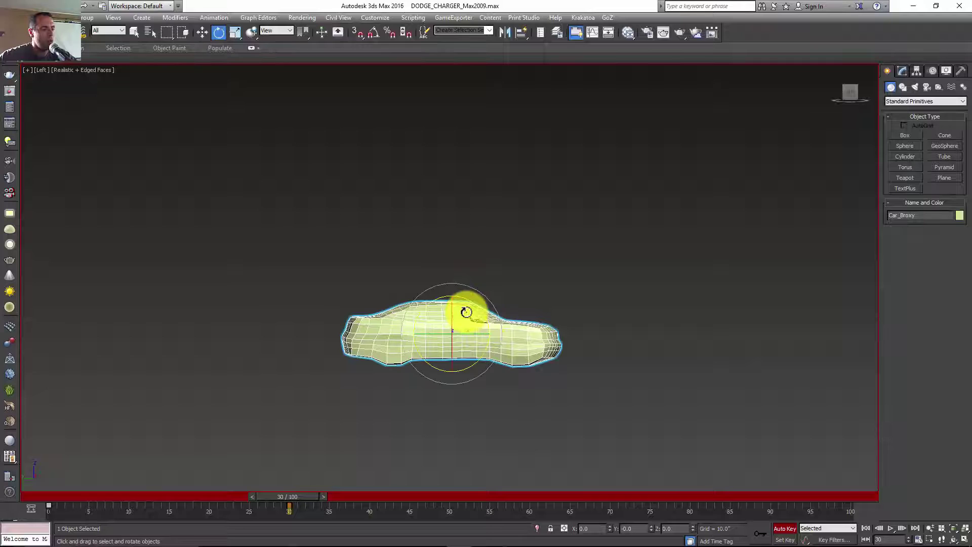
key(w)
mouse_move(451, 308)
mouse_down()
mouse_move(458, 287)
mouse_move(451, 307)
mouse_up()
drag(306, 496, 333, 496)
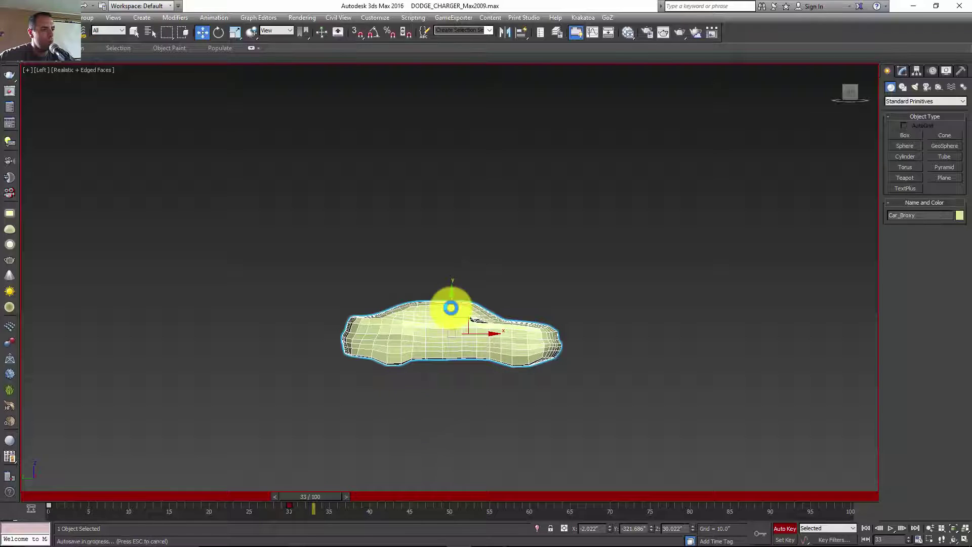
drag(449, 305, 481, 278)
- Tilt the car about 15 degrees at frame 33, show the grid, and scrub to preview
key(e)
key(g)
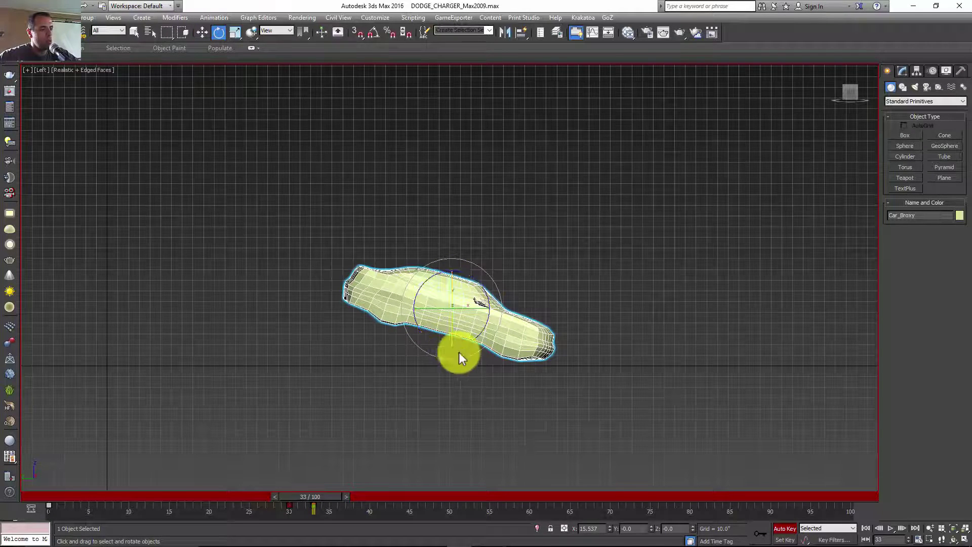
drag(330, 494, 326, 469)
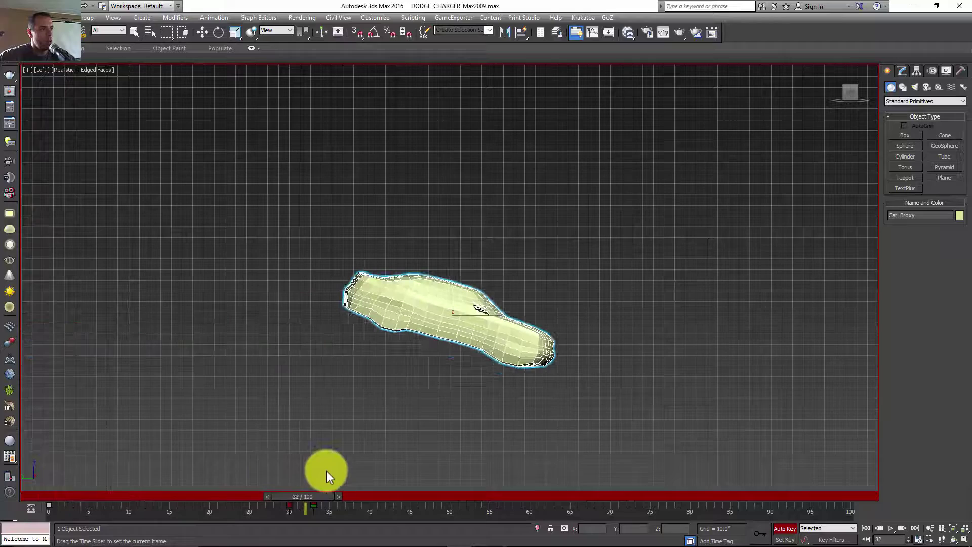
key(e)
right_click(448, 271)
- Isolate the car's X Rotation curve and move its first key from frame 0 to frame 30
click(468, 346)
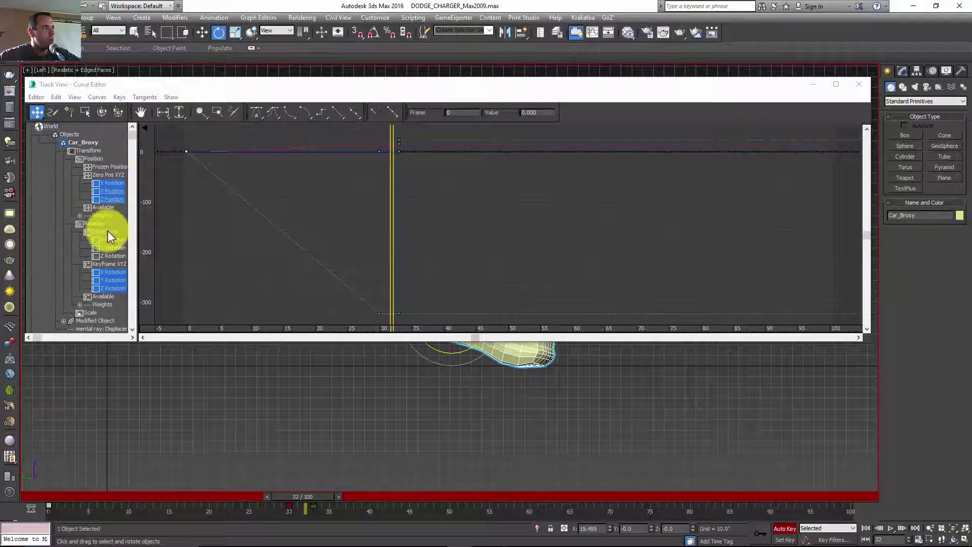
click(94, 223)
click(112, 272)
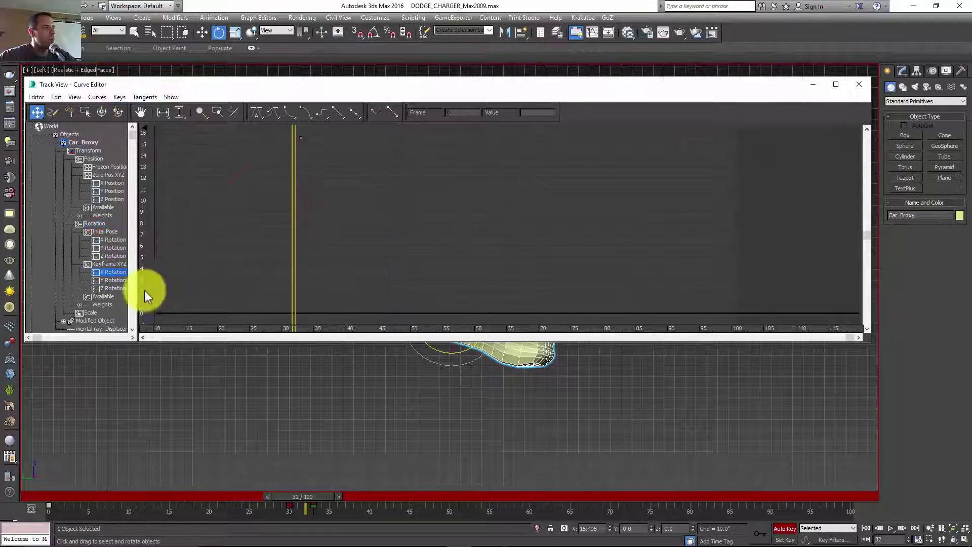
middle_drag(145, 290, 503, 205)
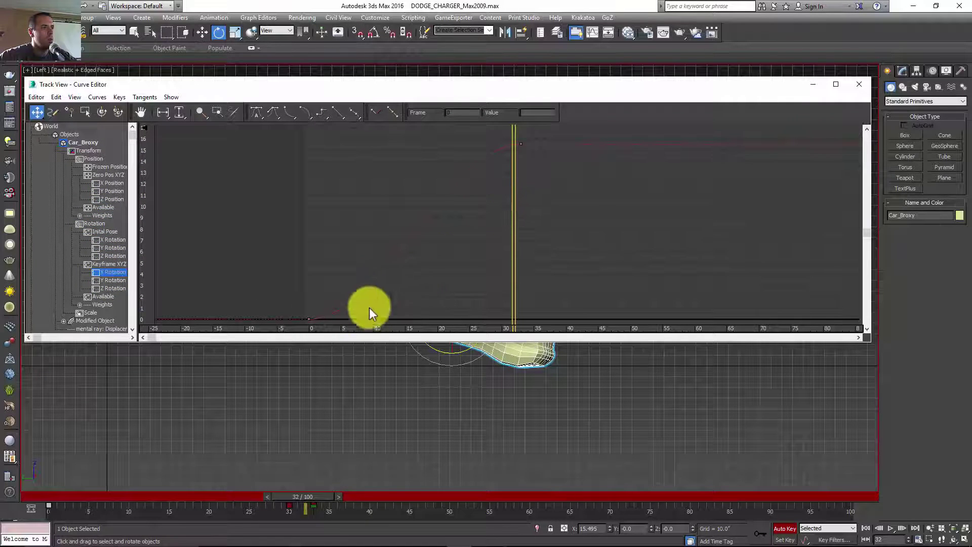
right_click(303, 323)
click(308, 317)
right_click(308, 318)
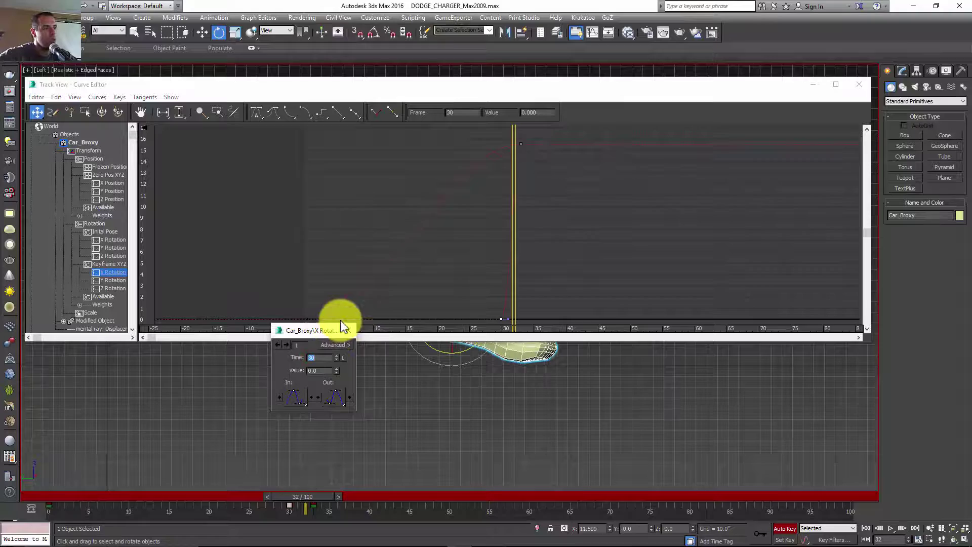
click(489, 268)
- Fit the curve to frames 30–33 and reshape tangents for a linear ramp to 15.537
middle_drag(497, 177, 478, 210)
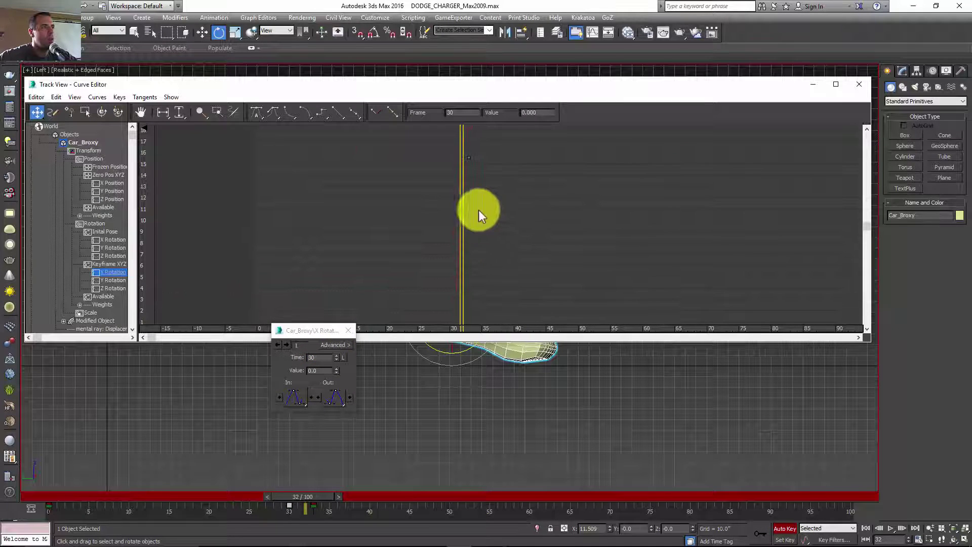
click(177, 112)
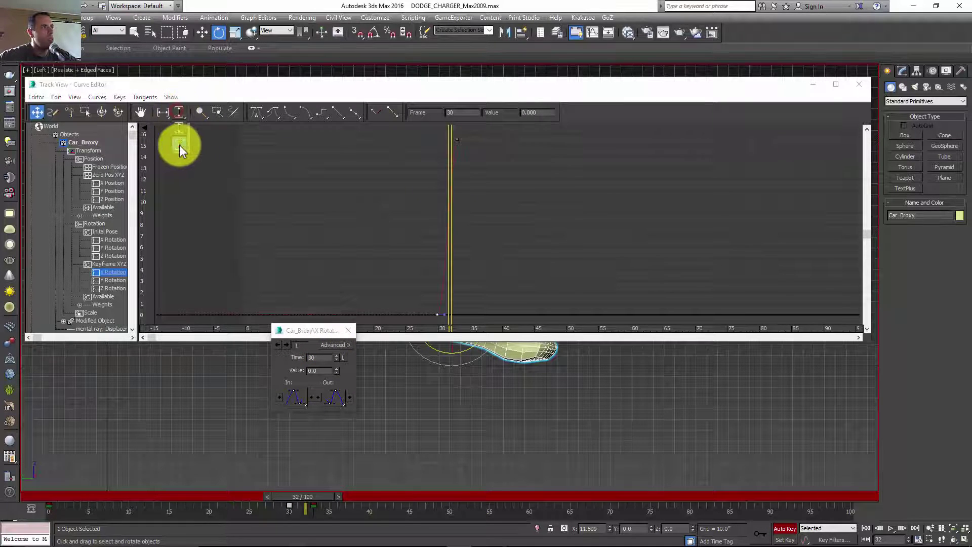
click(164, 112)
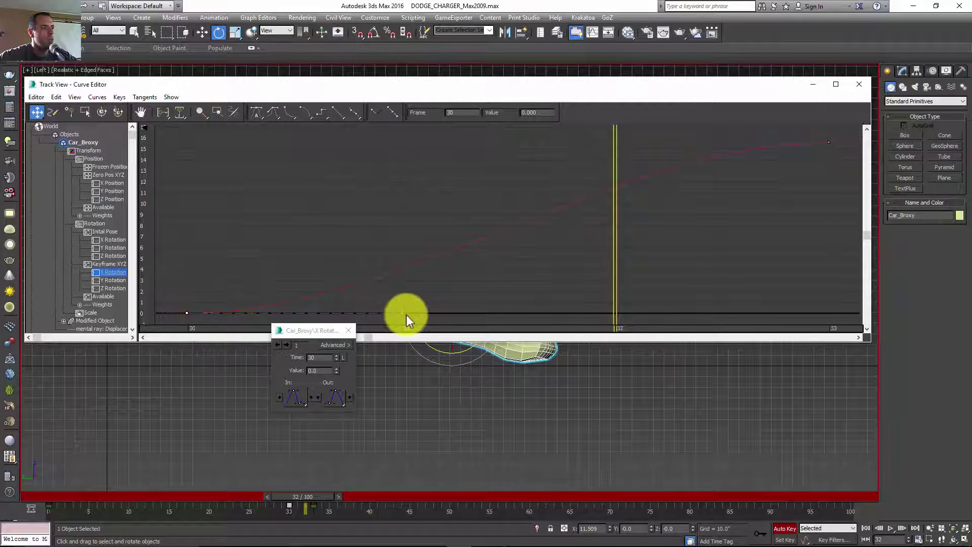
drag(401, 315, 344, 256)
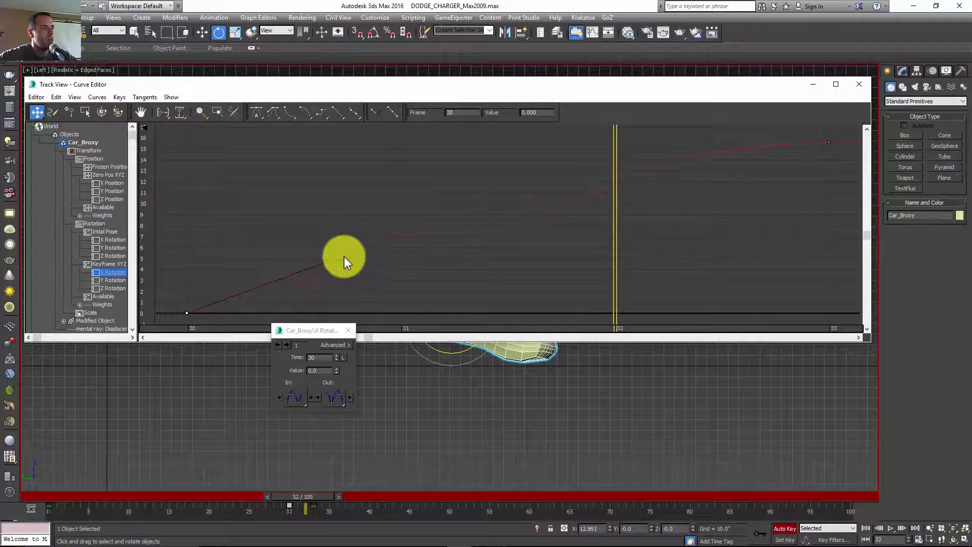
click(840, 136)
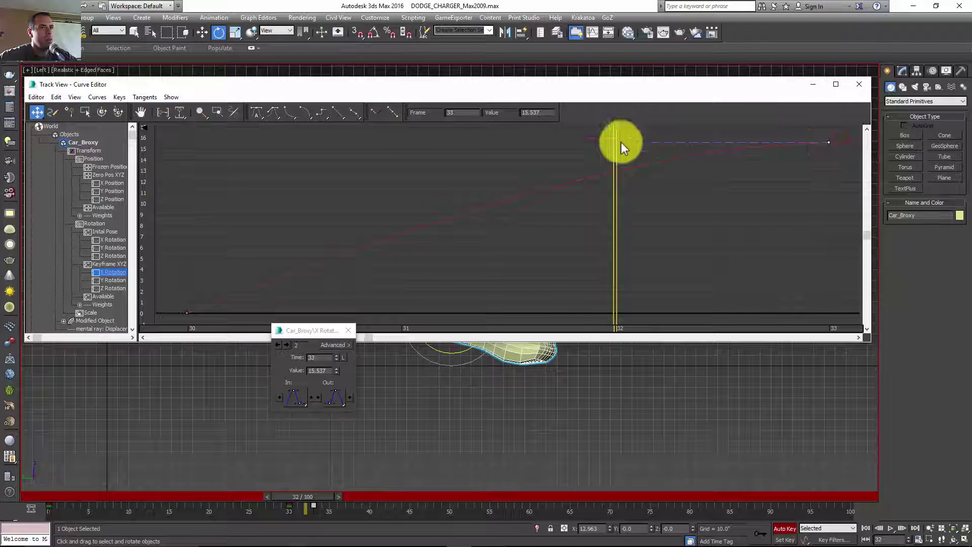
drag(615, 144, 627, 190)
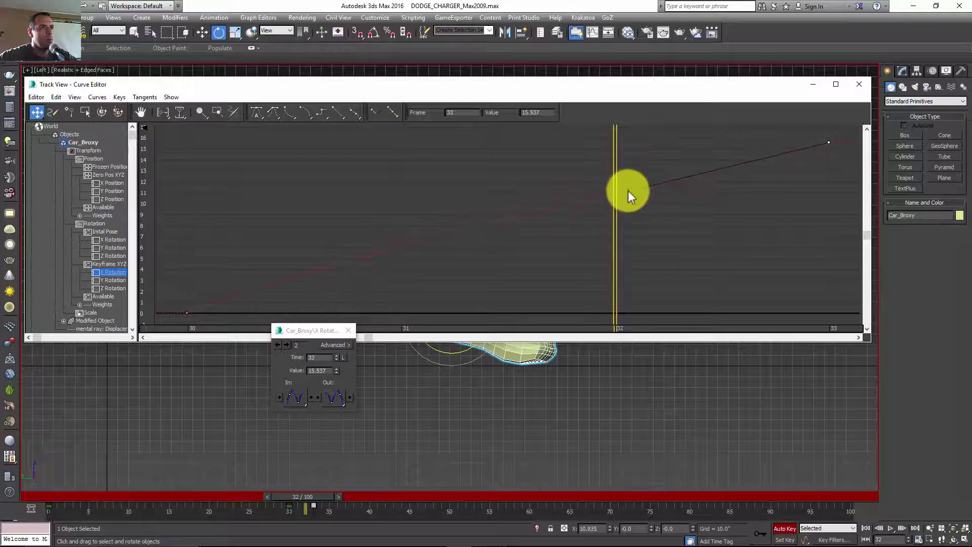
click(339, 113)
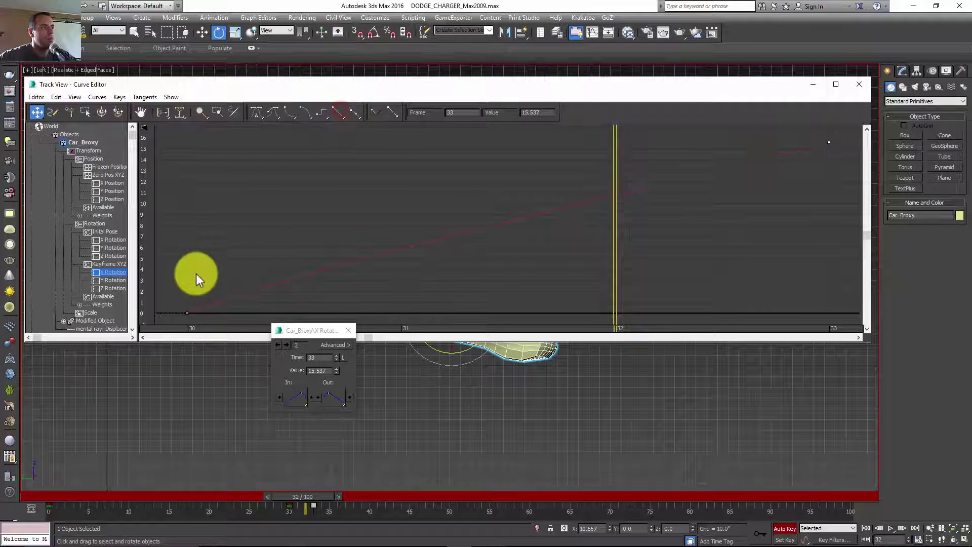
drag(171, 324, 171, 325)
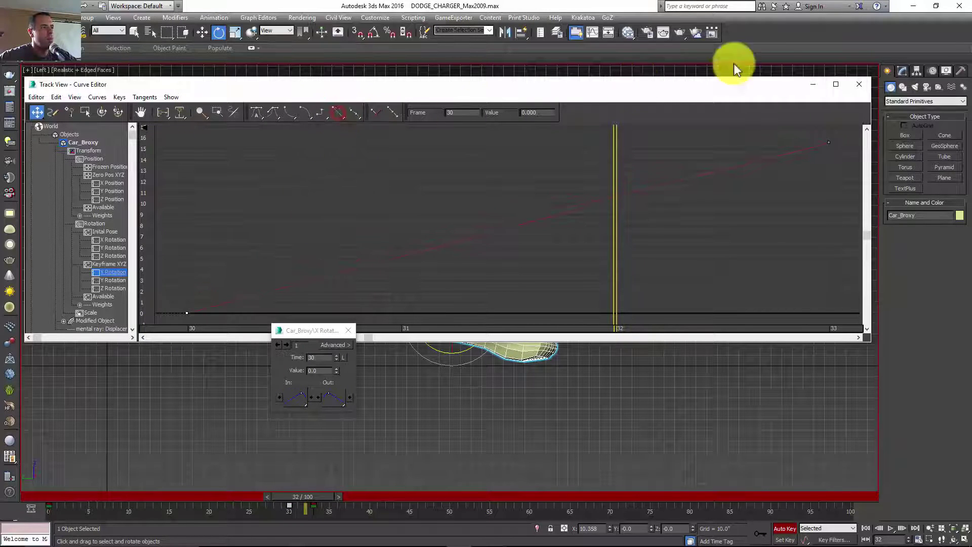
- Close the Curve Editor, play the animation, and scrub the car to frame 32
click(851, 85)
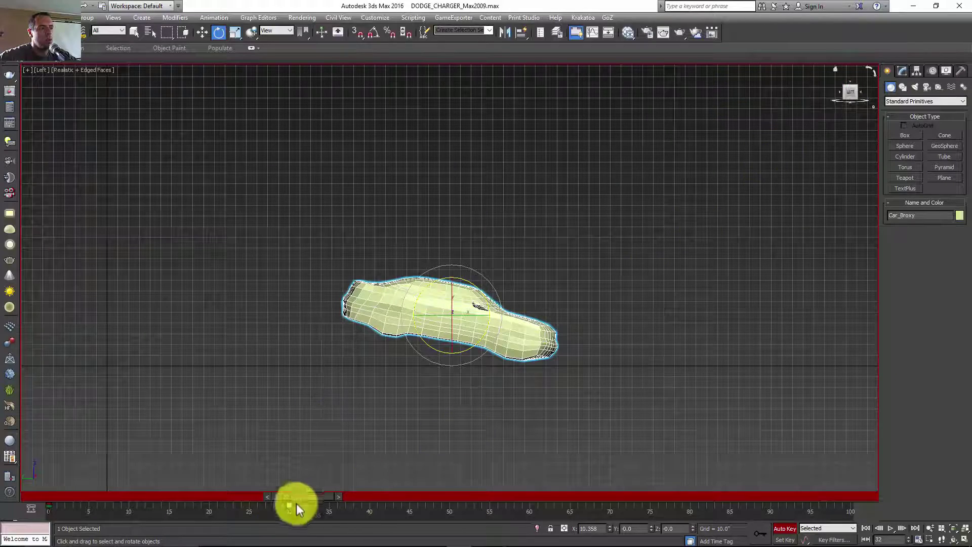
drag(296, 500, 162, 495)
drag(239, 475, 68, 493)
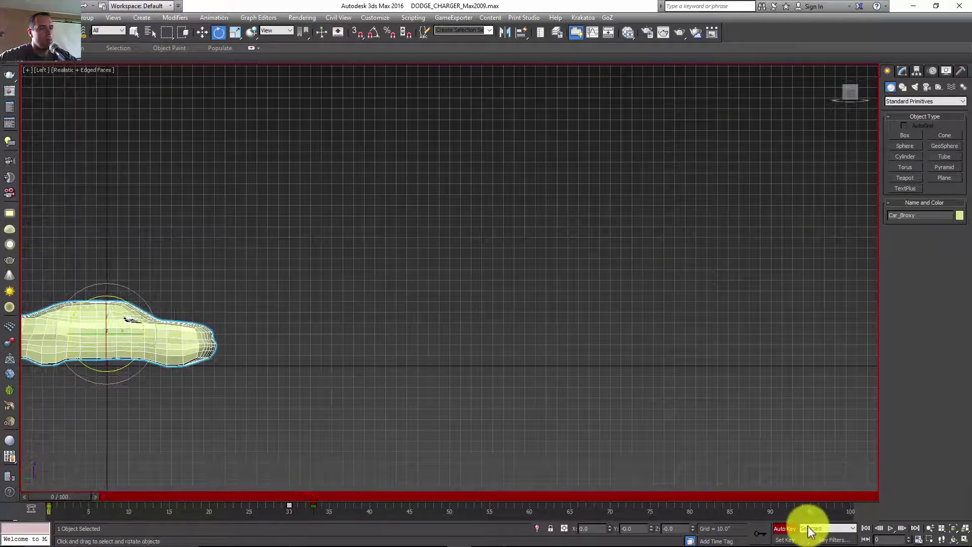
click(889, 527)
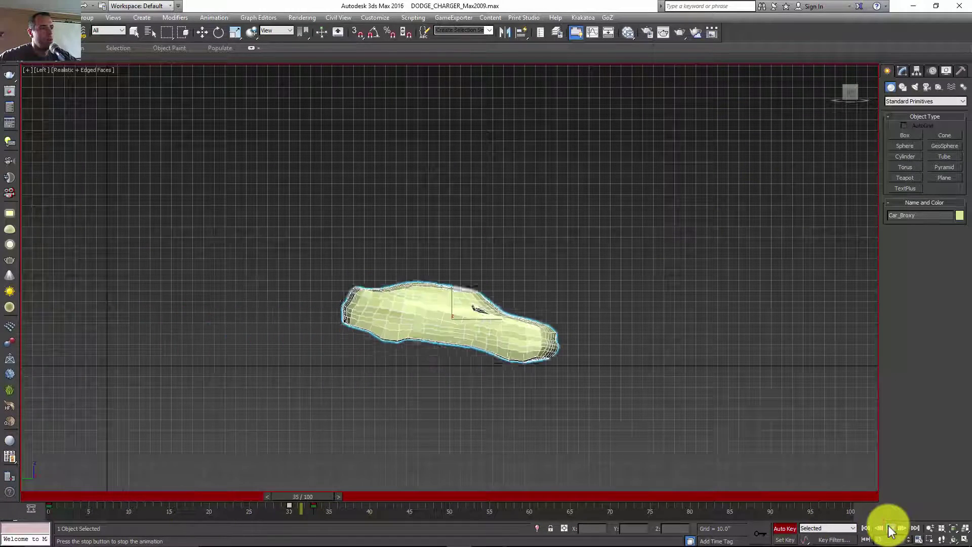
click(889, 528)
click(866, 528)
click(890, 528)
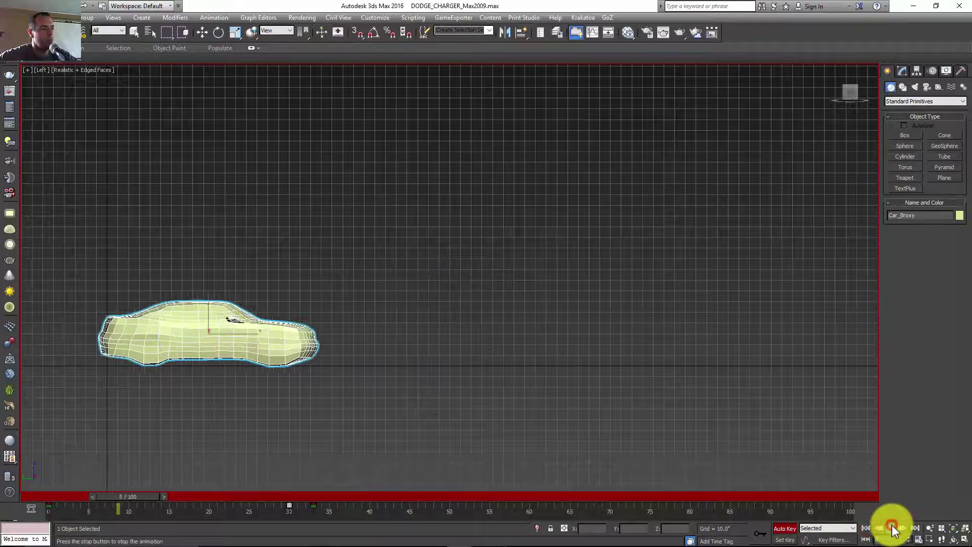
click(892, 528)
click(866, 528)
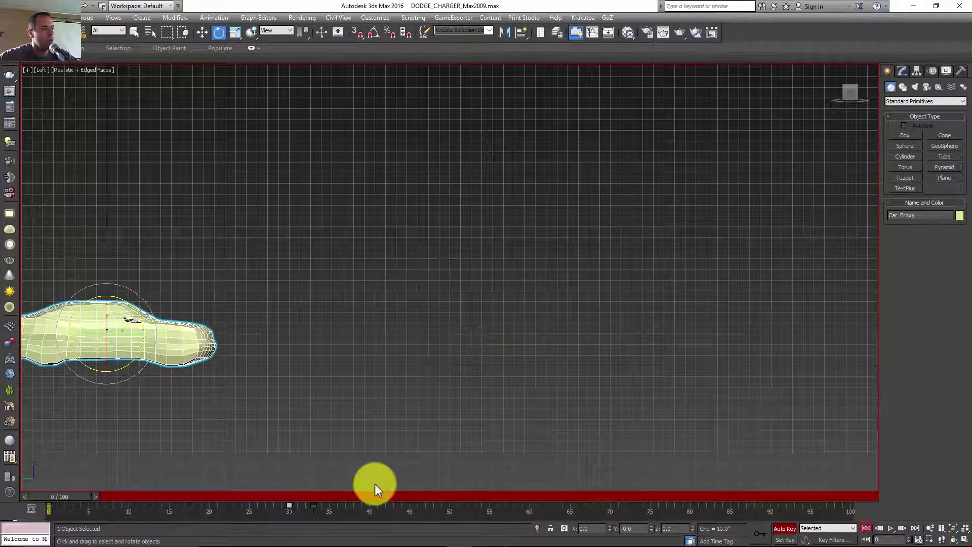
drag(79, 496, 314, 496)
click(330, 496)
- Replay the animation from frame 0 several times, then turn Auto Key off and recentre the car
key(e)
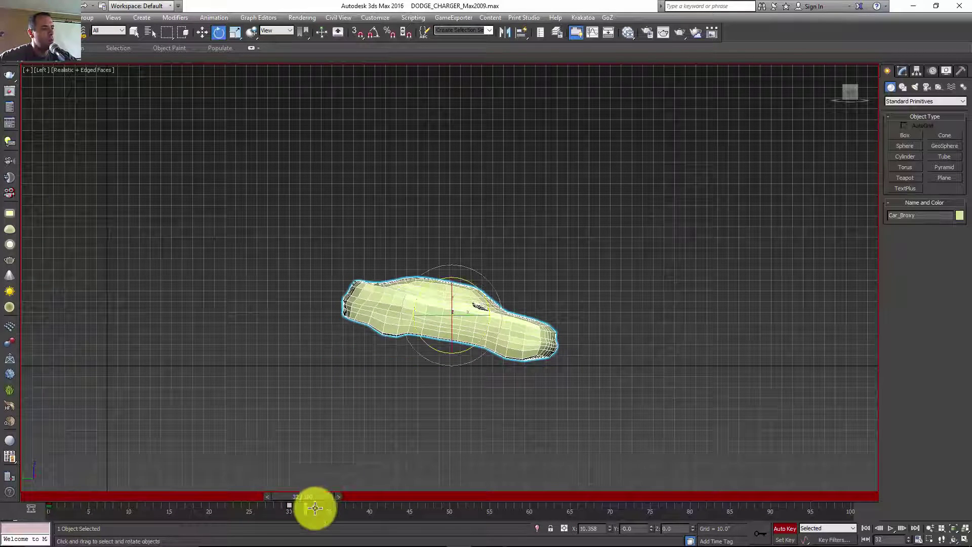
drag(306, 499, 50, 497)
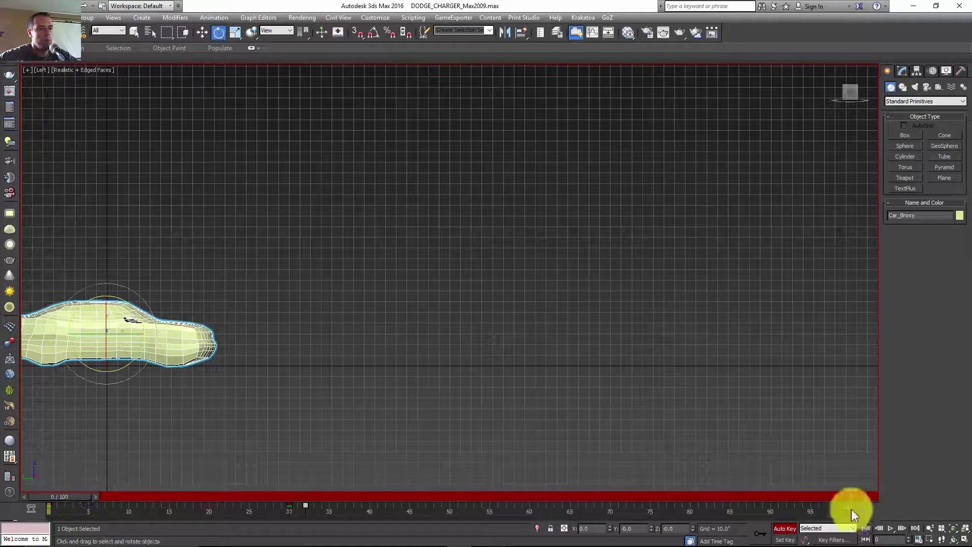
key(e)
click(891, 529)
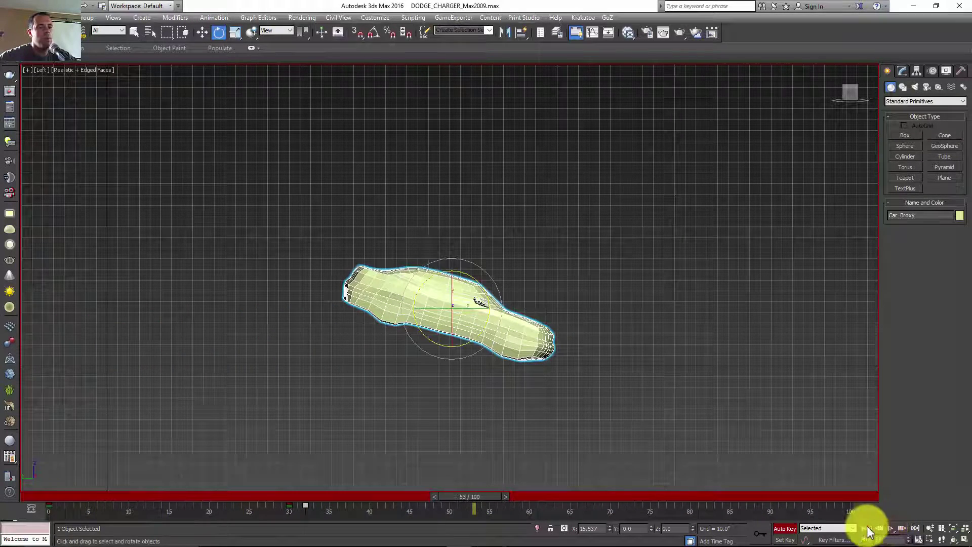
click(891, 529)
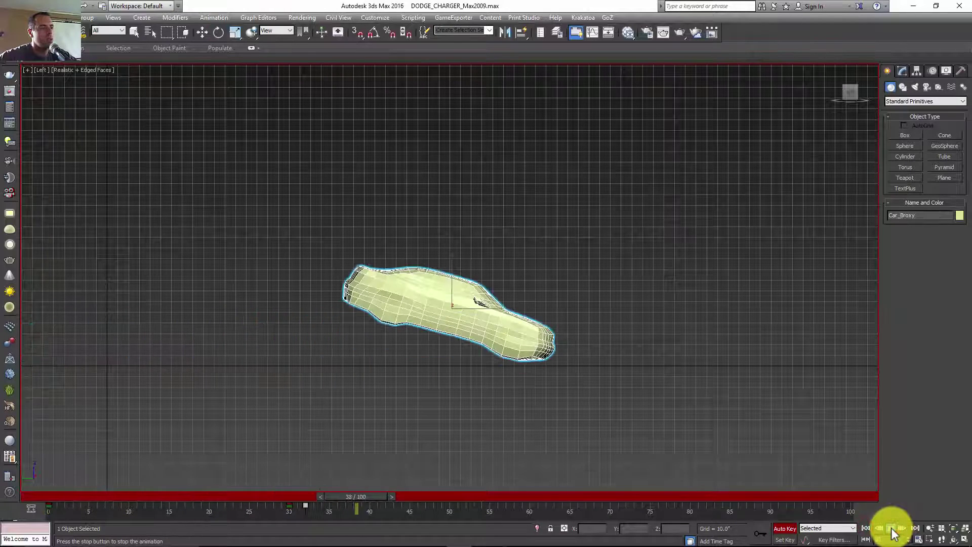
click(891, 529)
click(865, 528)
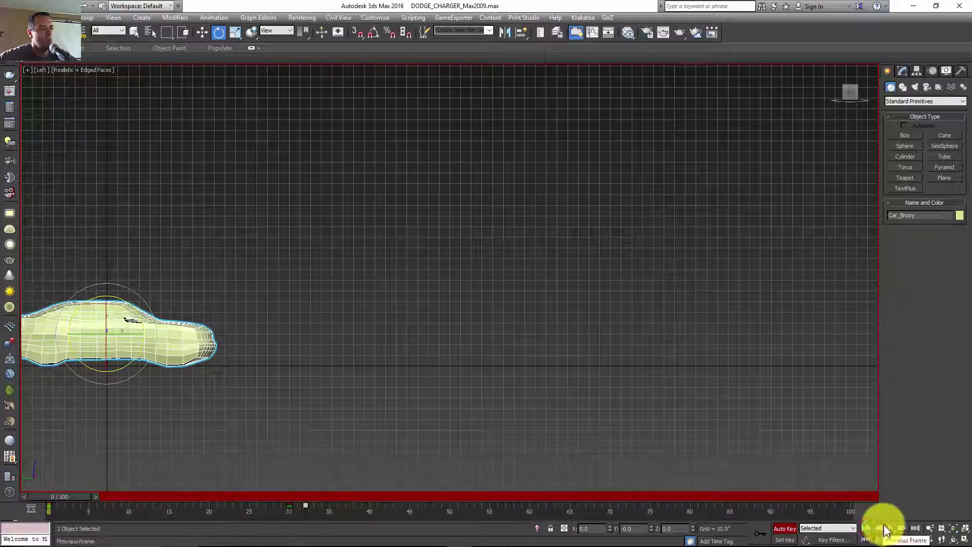
click(890, 529)
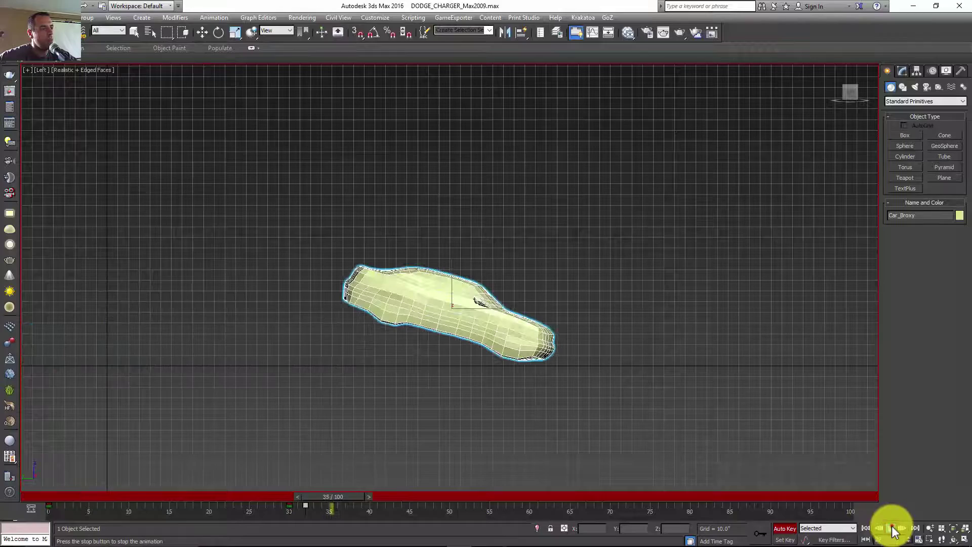
click(890, 529)
click(866, 528)
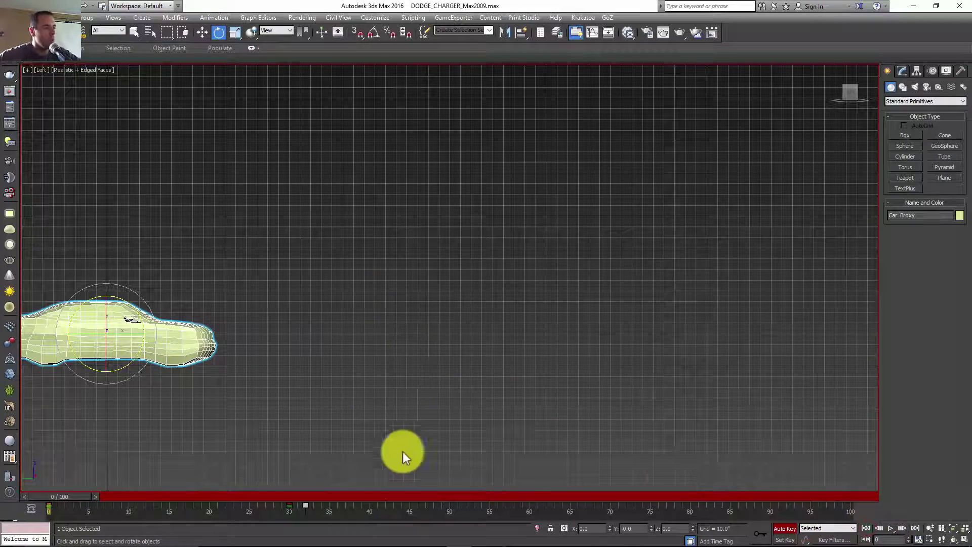
click(785, 528)
middle_drag(380, 356, 653, 330)
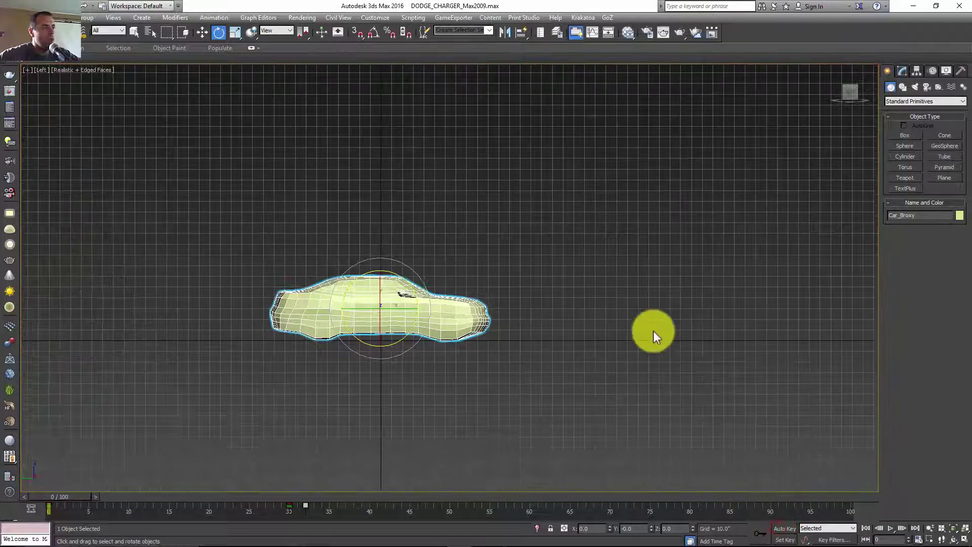
- Show the floating MassFX toolbar and set Car_Broxy as a Kinematic Rigid Body
right_click(273, 40)
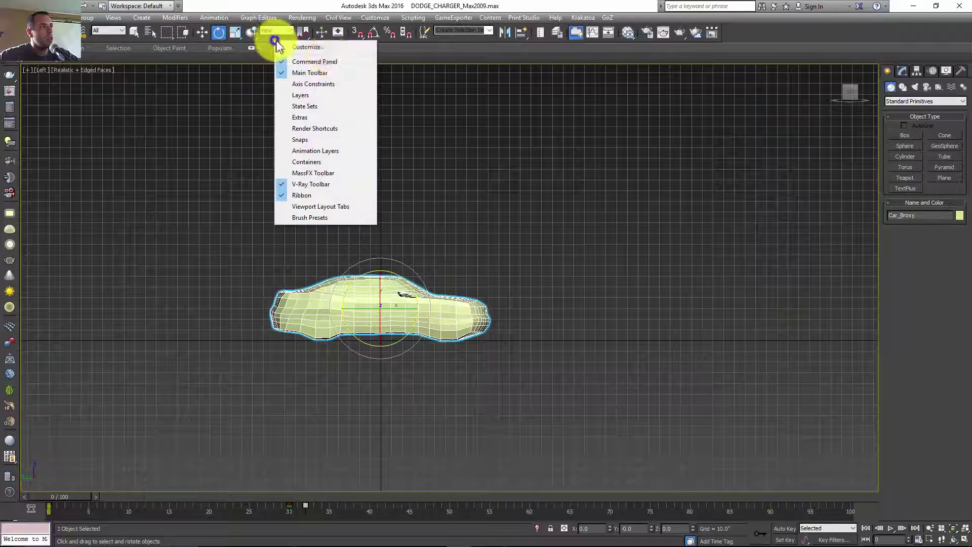
click(339, 175)
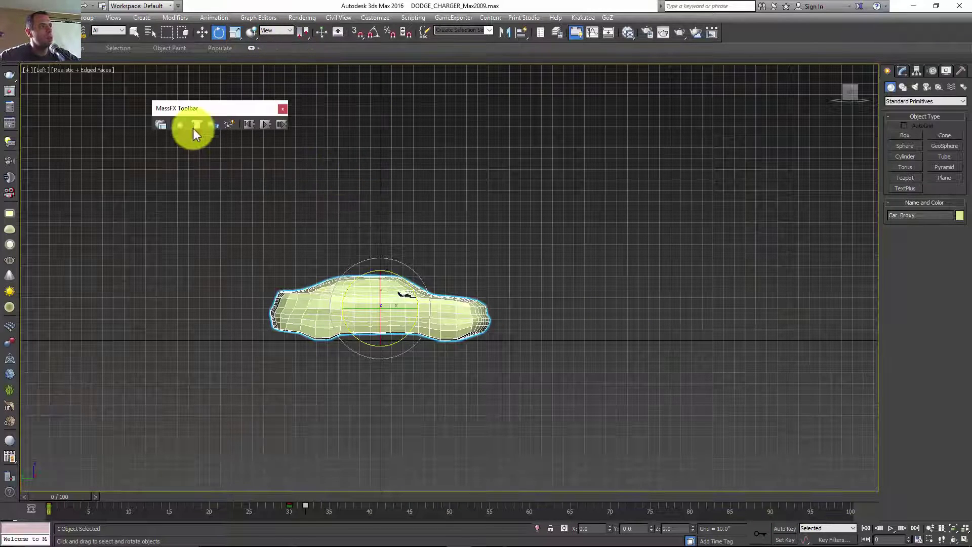
drag(218, 108, 147, 107)
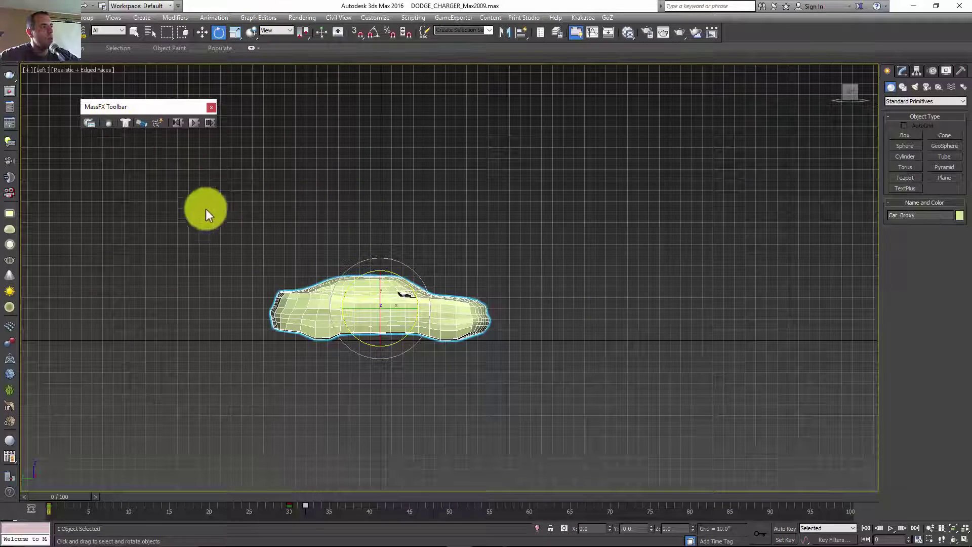
click(108, 123)
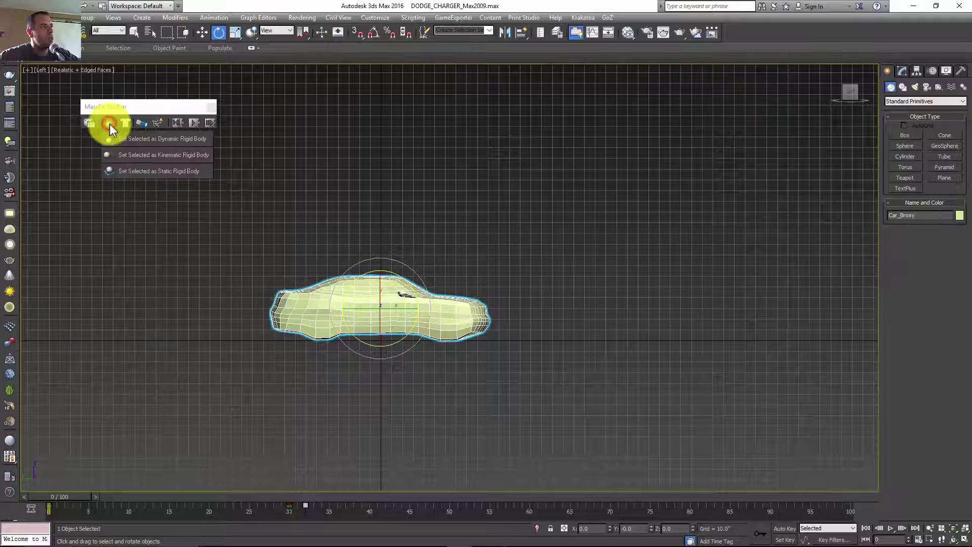
click(171, 156)
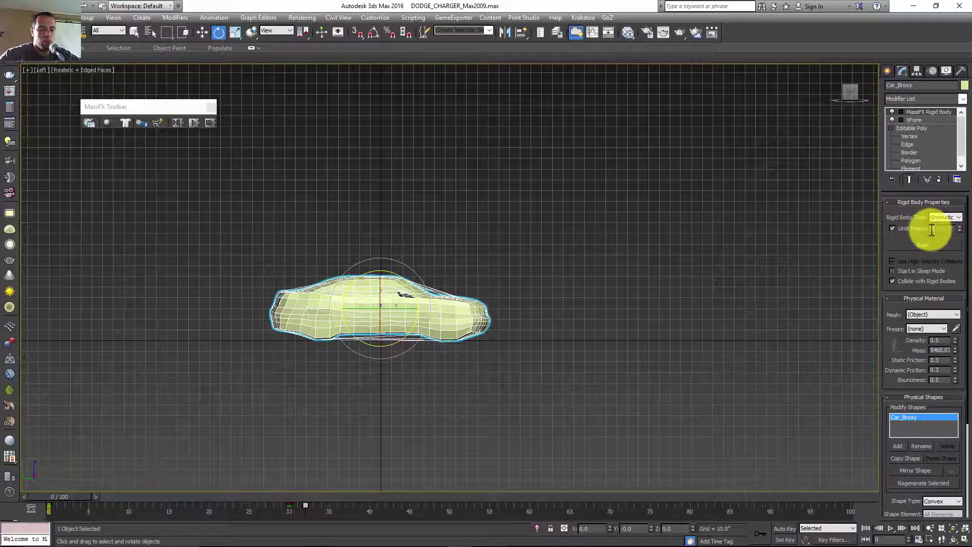
- Set the rigid body's Until Frame to 31 and scrub around frames 32–33 to check the pose
double_click(931, 229)
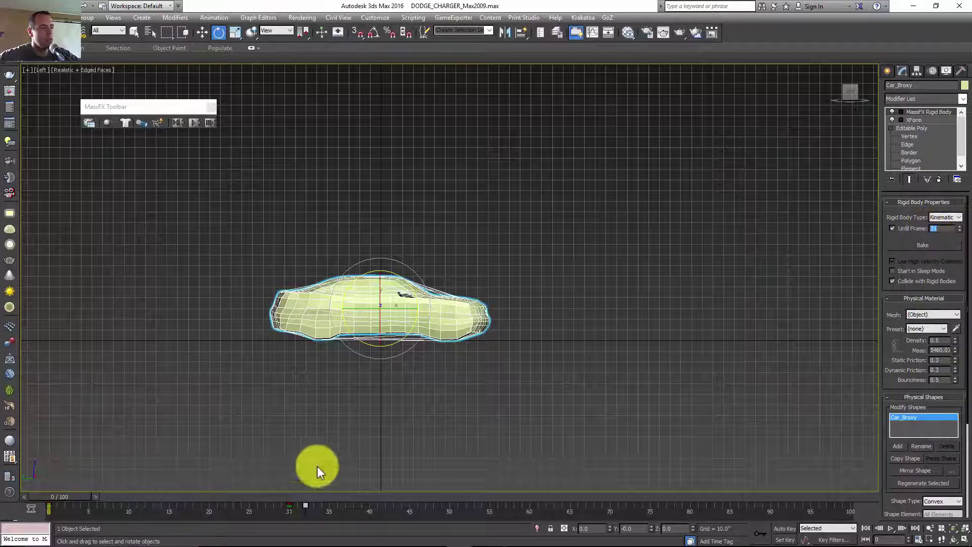
drag(83, 493, 331, 513)
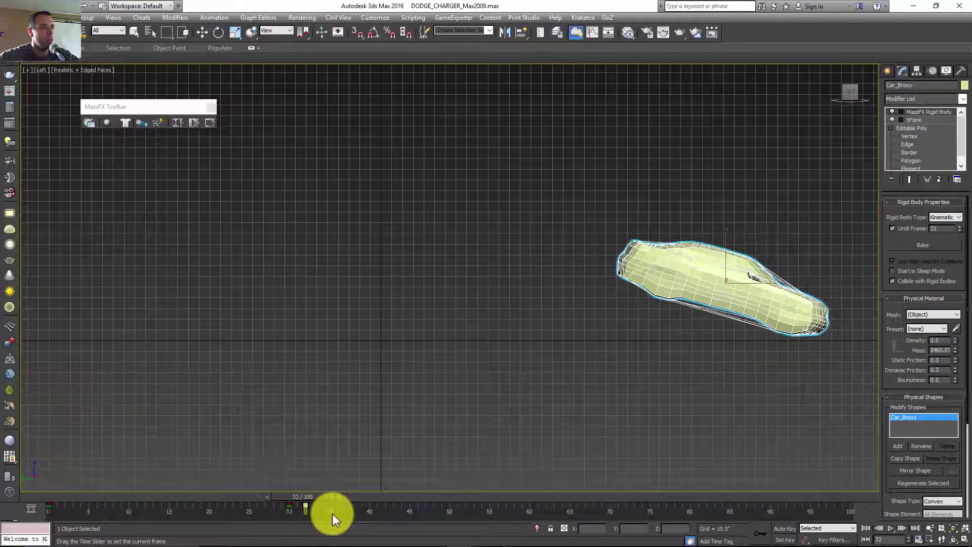
key(e)
drag(318, 495, 306, 494)
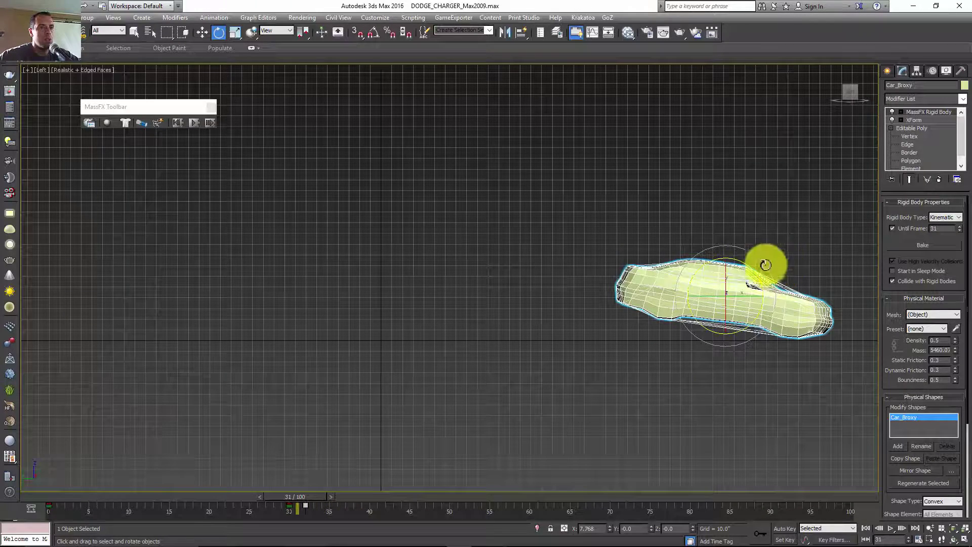
- Recentre the view on the car and start the MassFX simulation
scroll(765, 265, up, 6)
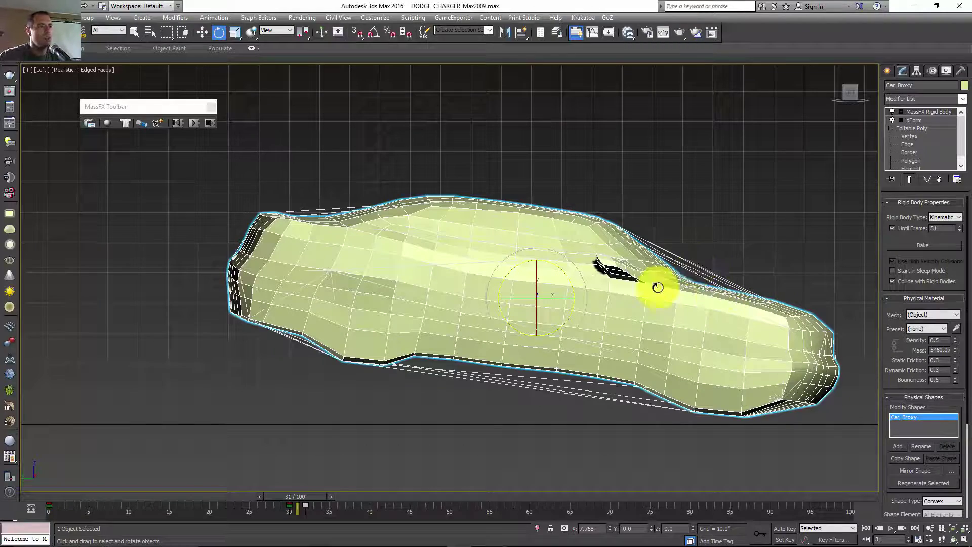
scroll(607, 260, down, 4)
middle_drag(608, 260, 603, 247)
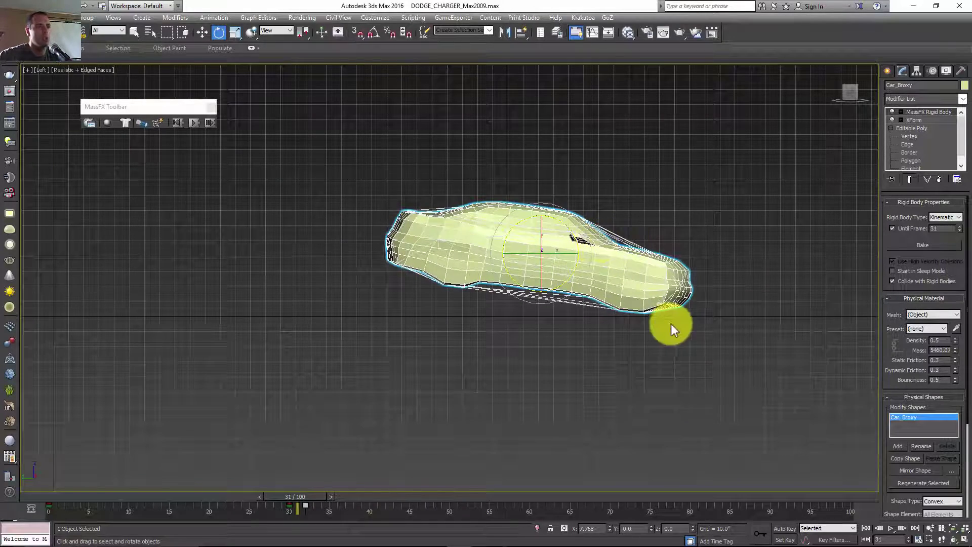
middle_drag(671, 329, 512, 346)
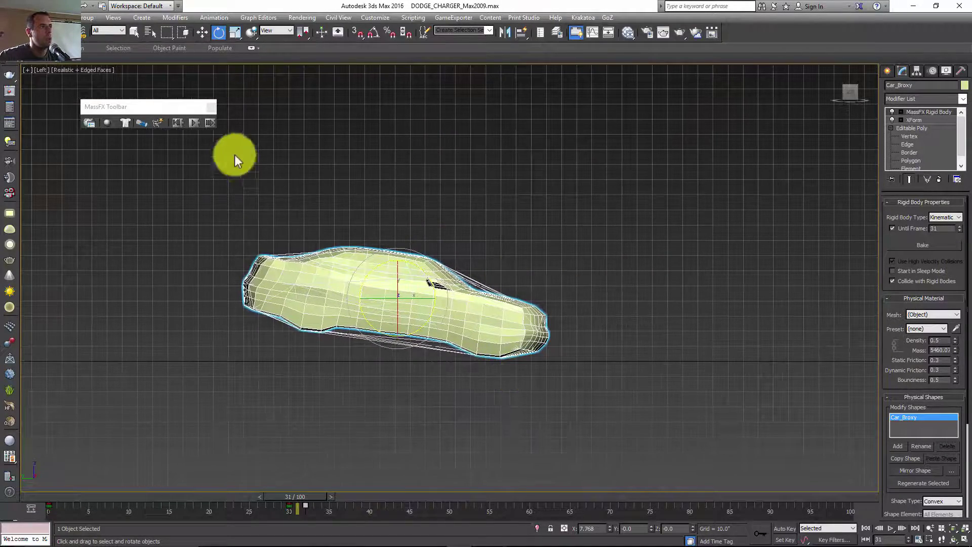
click(193, 123)
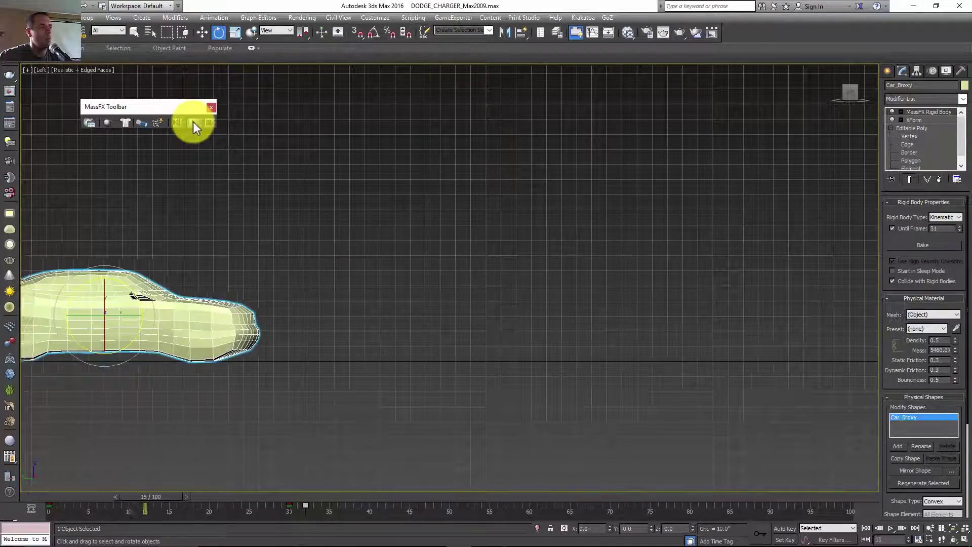
- Step the playback back and reset the MassFX simulation to frame 0
scroll(342, 199, down, 5)
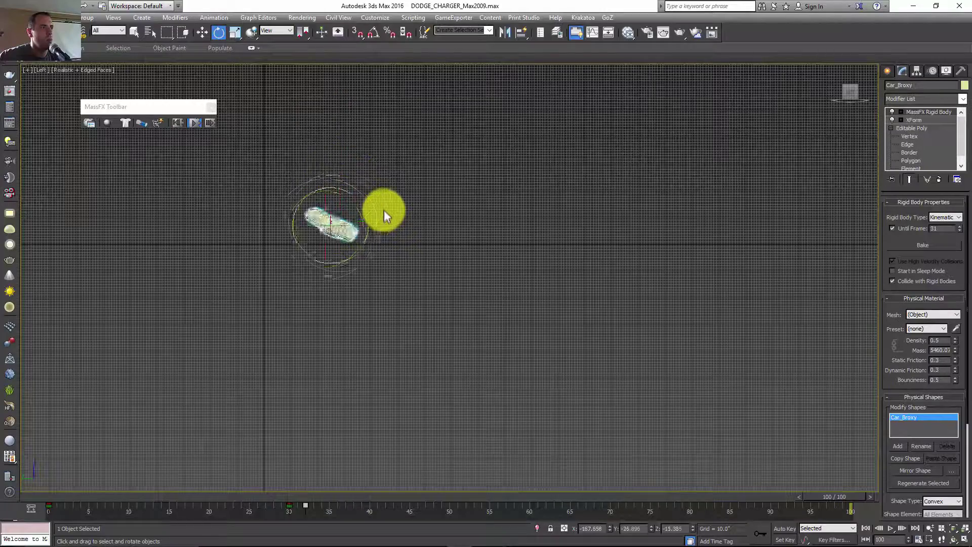
click(888, 526)
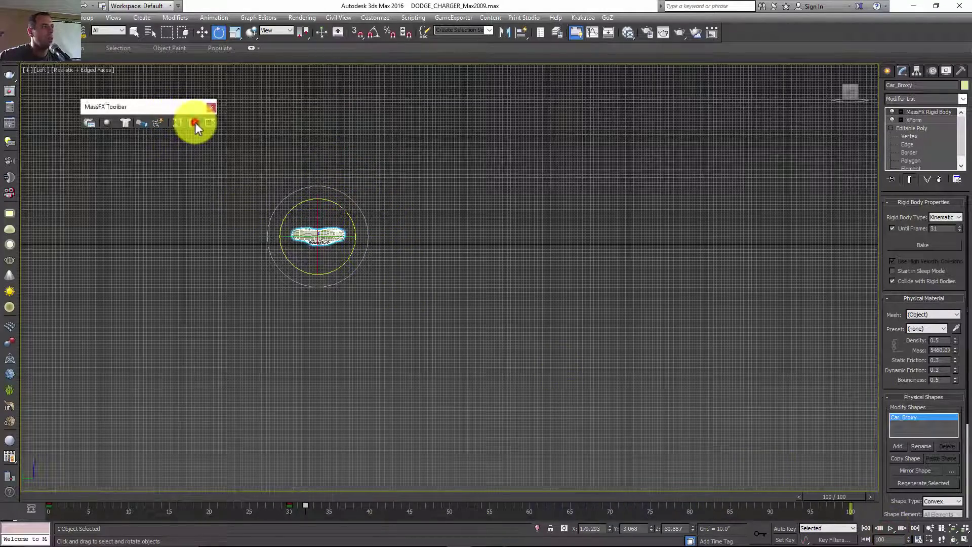
click(177, 122)
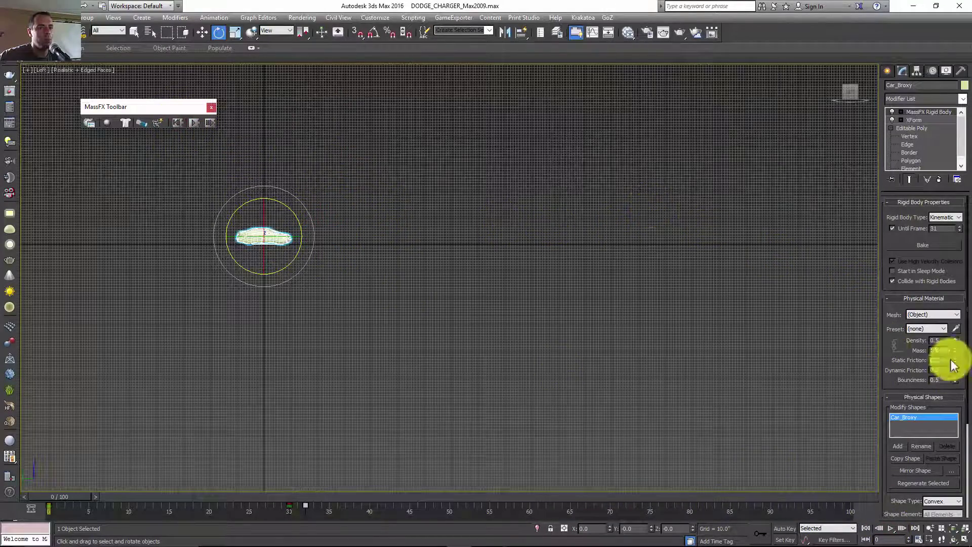
- Set the rigid body density to 5.0, then run and reset the simulation
double_click(939, 350)
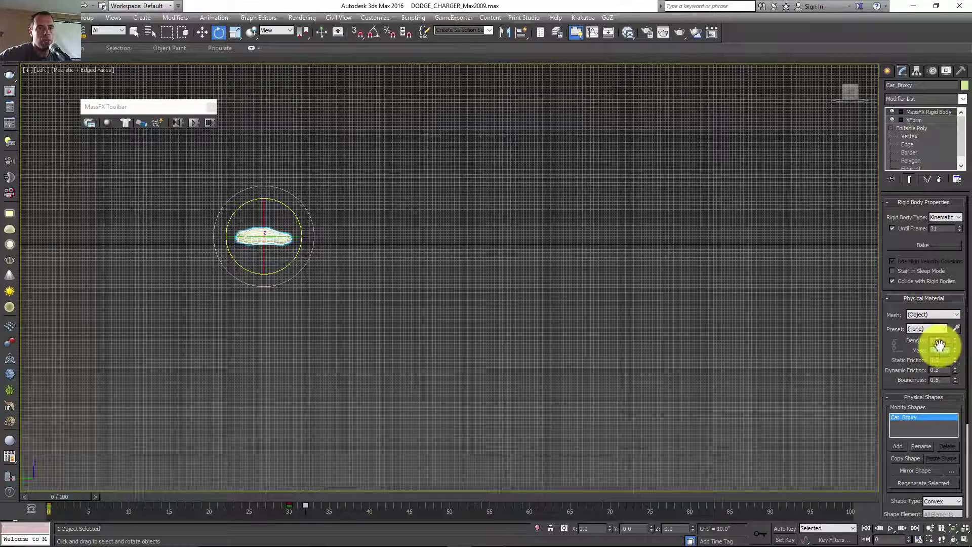
click(940, 351)
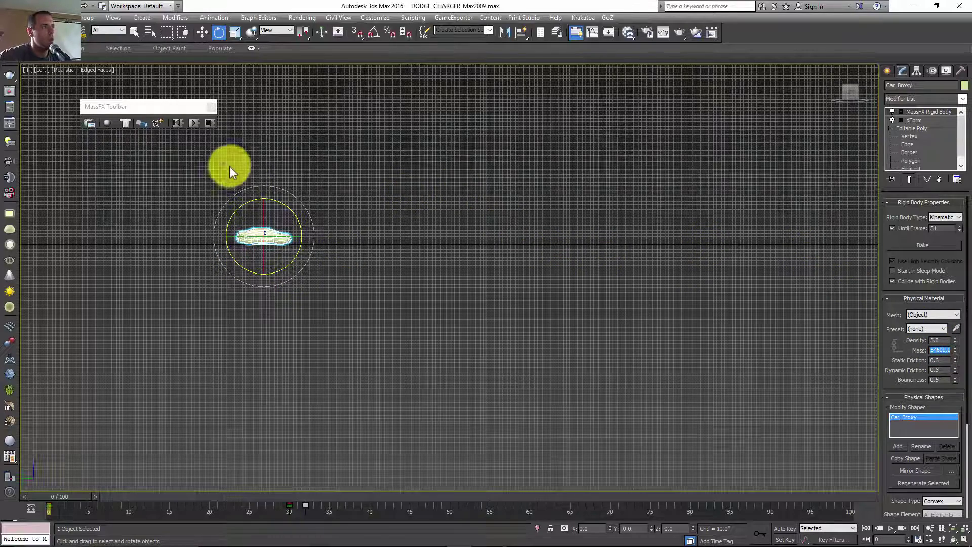
click(198, 121)
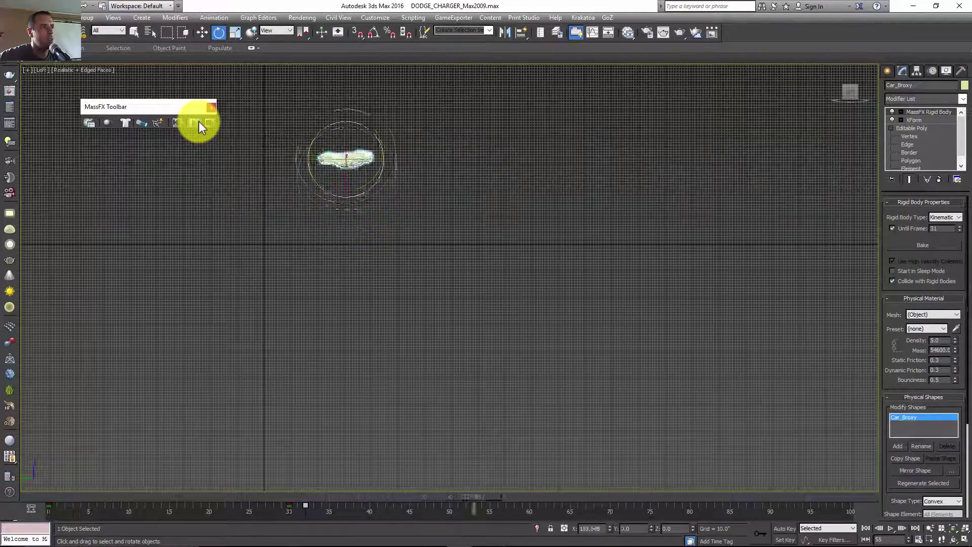
click(197, 122)
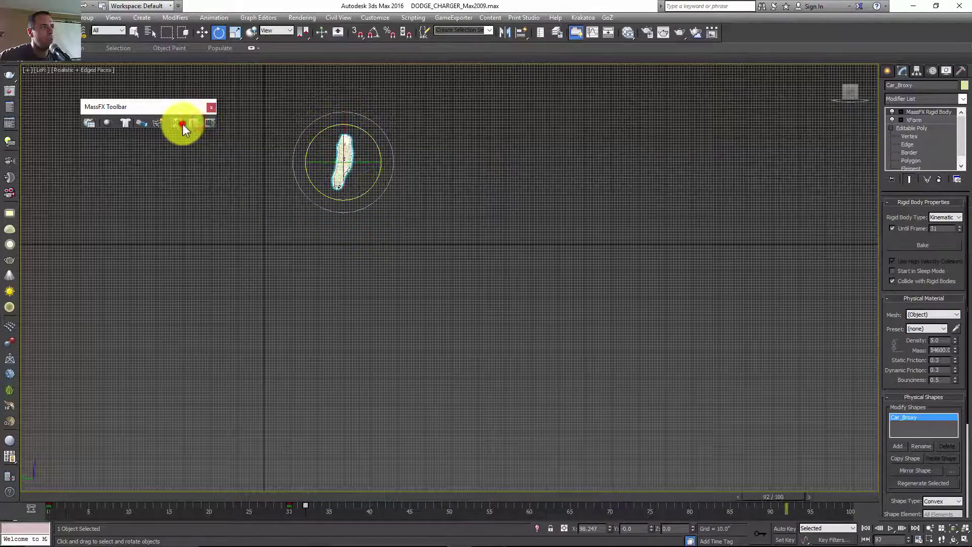
click(181, 123)
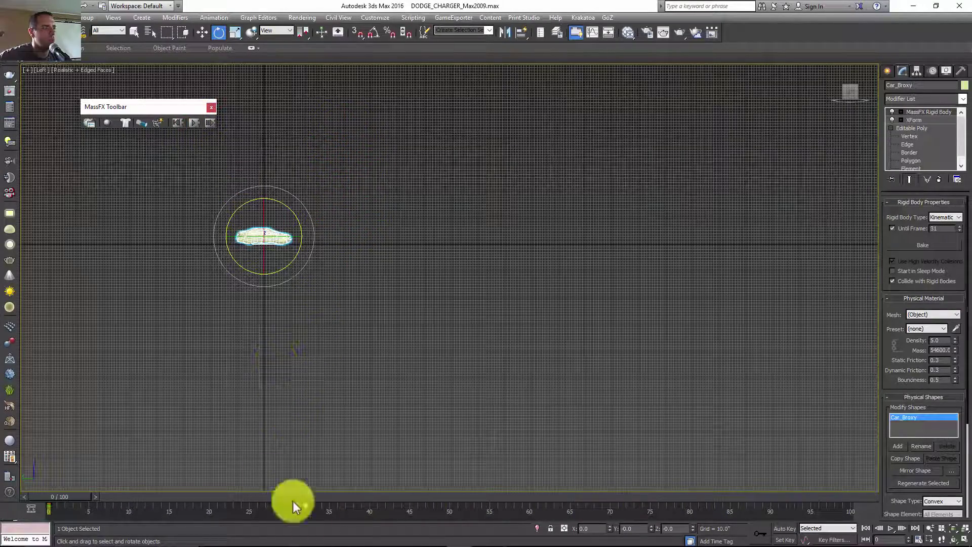
- Shift the animation key to frame 33, then 34, rerunning and resetting the simulation each time
drag(306, 506, 329, 511)
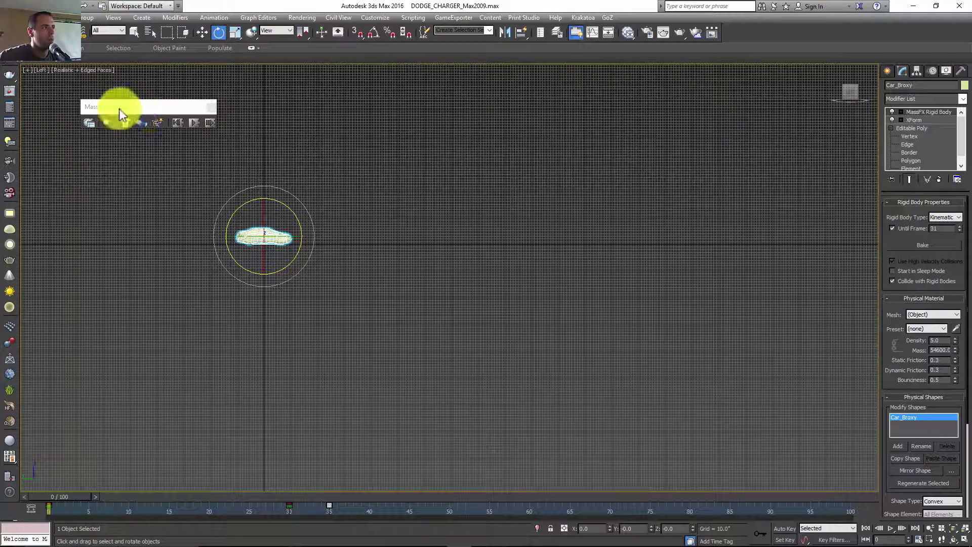
click(175, 124)
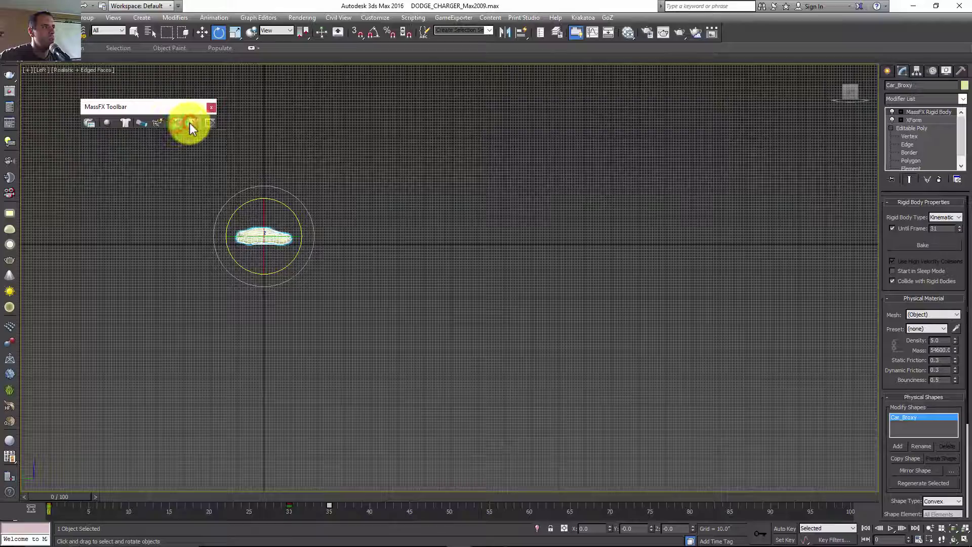
click(189, 122)
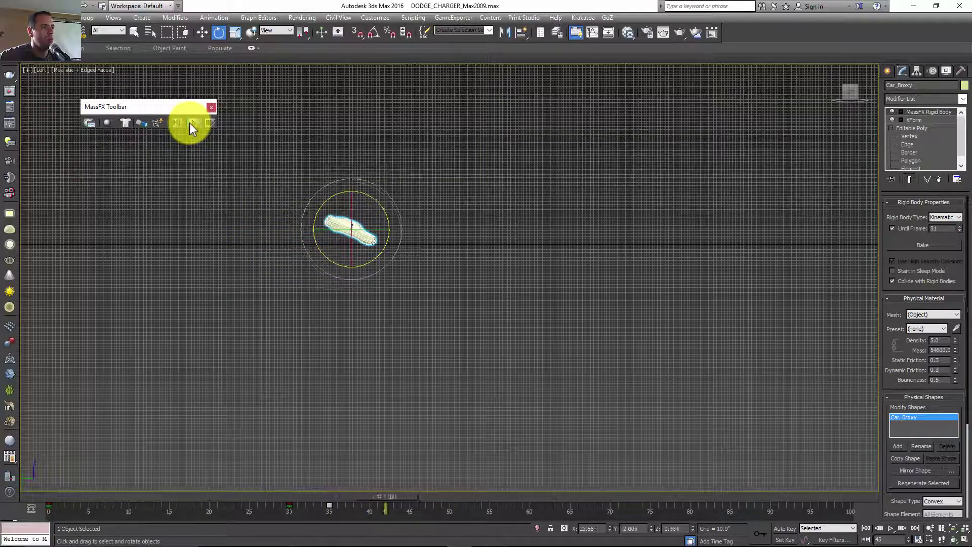
click(177, 123)
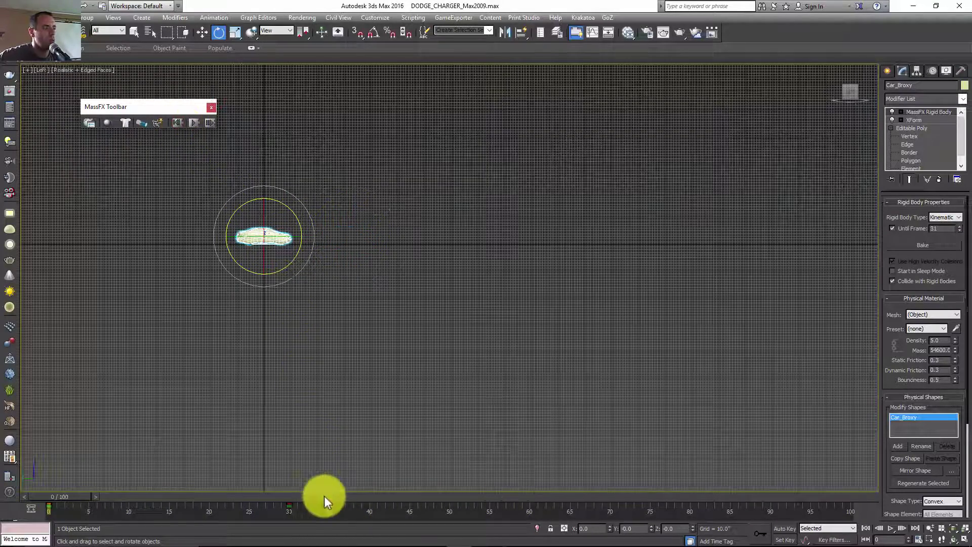
drag(330, 508, 313, 508)
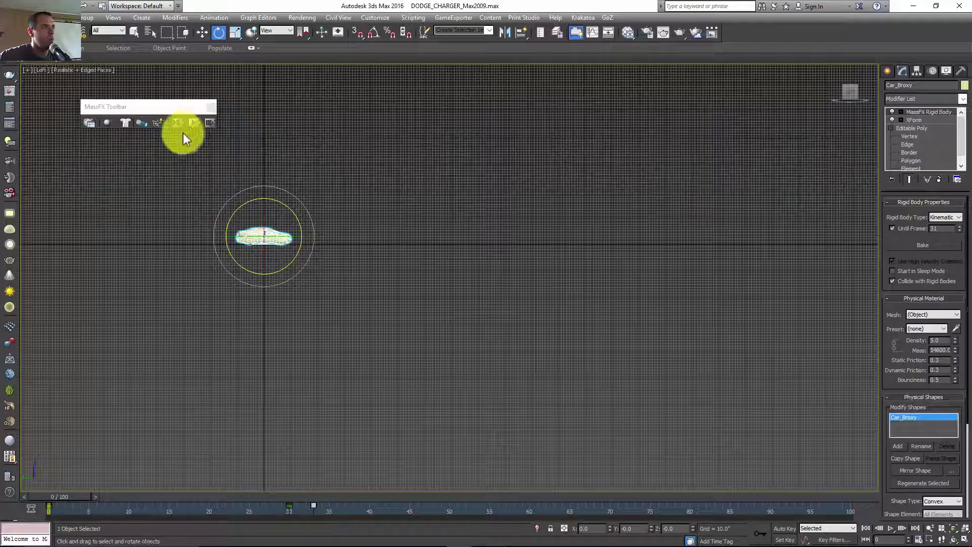
click(191, 124)
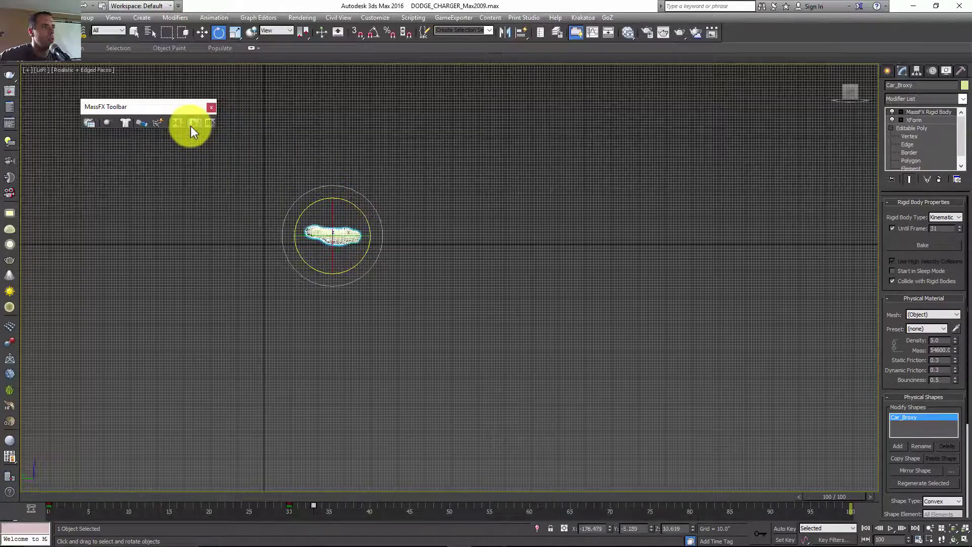
click(178, 122)
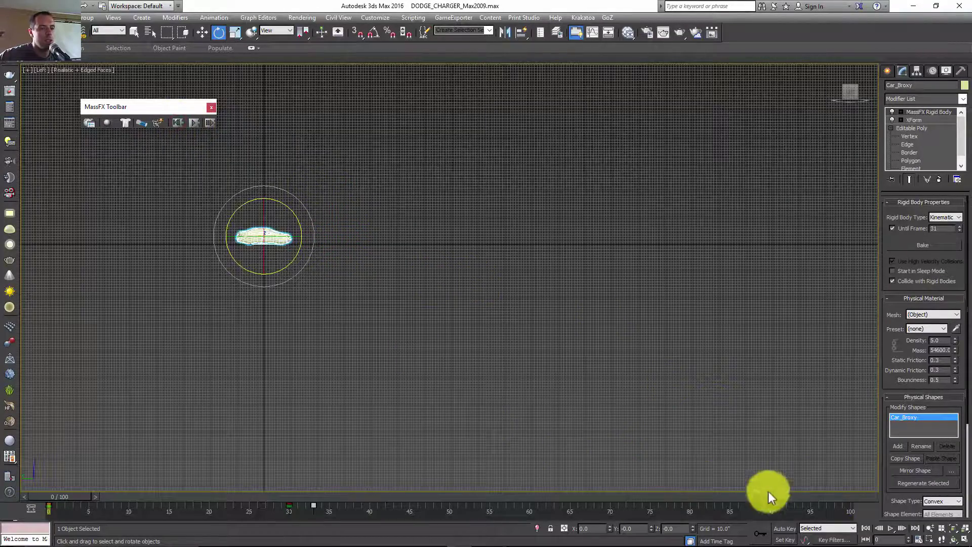
- Lengthen the animation range from 100 to 301 frames
click(884, 539)
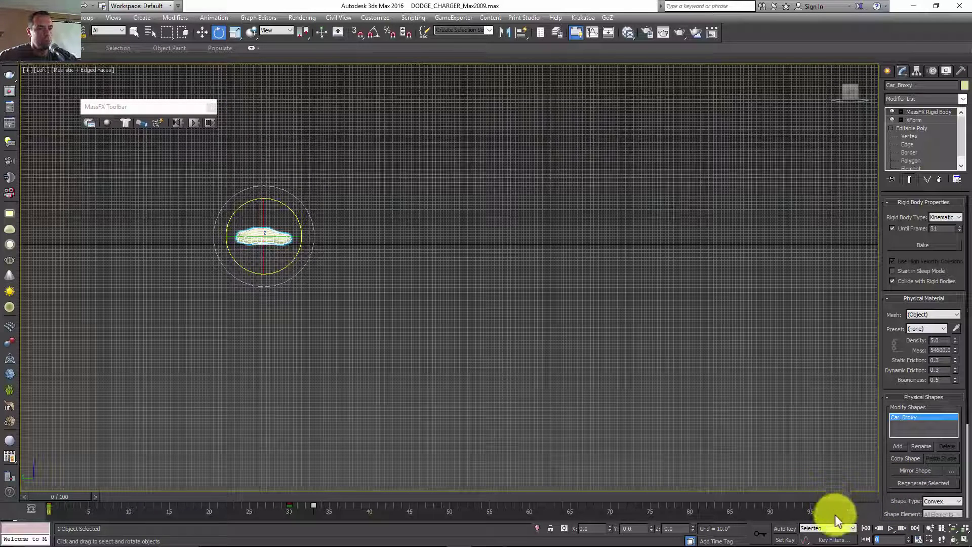
ctrl+alt+right_drag(837, 506, 708, 512)
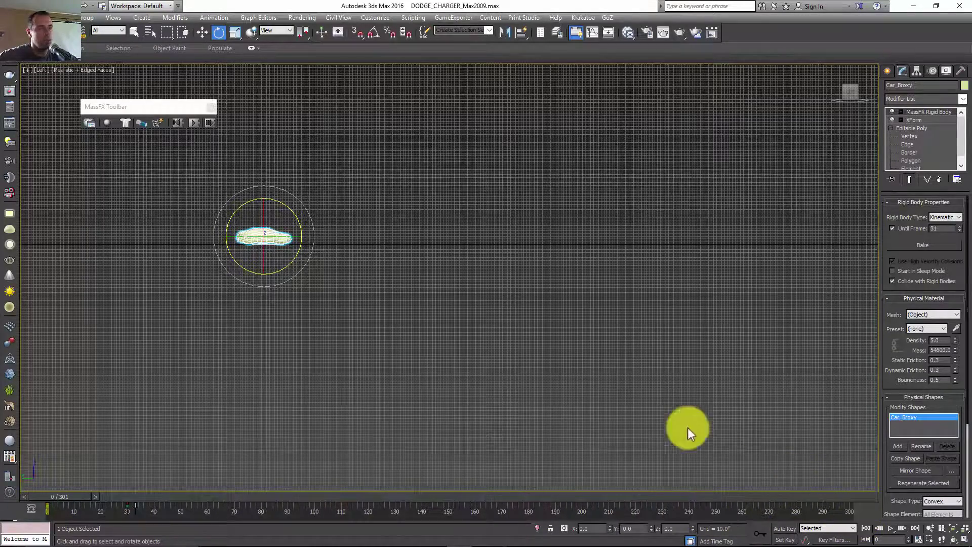
- In Top view, create a target camera aimed at the car proxy
key(t)
key(z)
scroll(413, 317, down, 10)
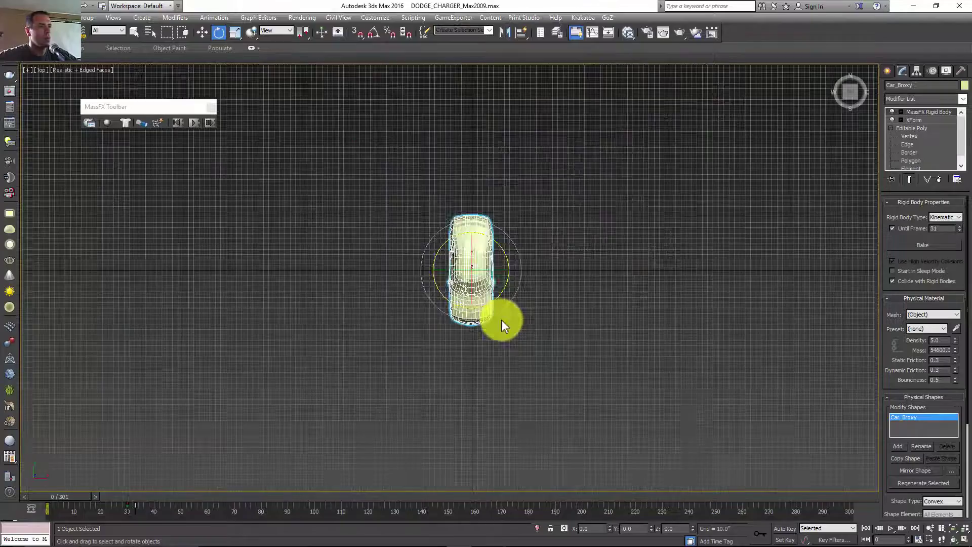
click(887, 71)
click(915, 86)
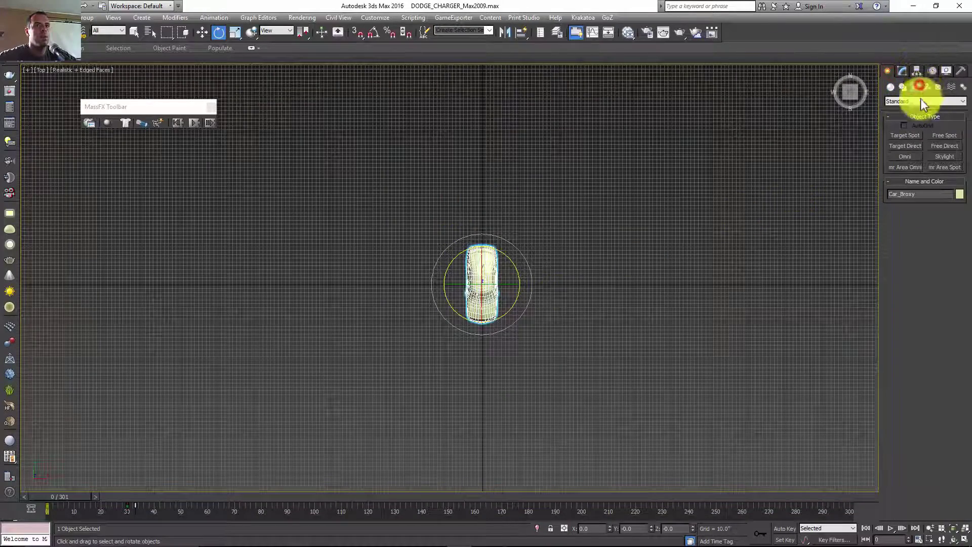
click(926, 87)
scroll(606, 203, down, 4)
click(460, 289)
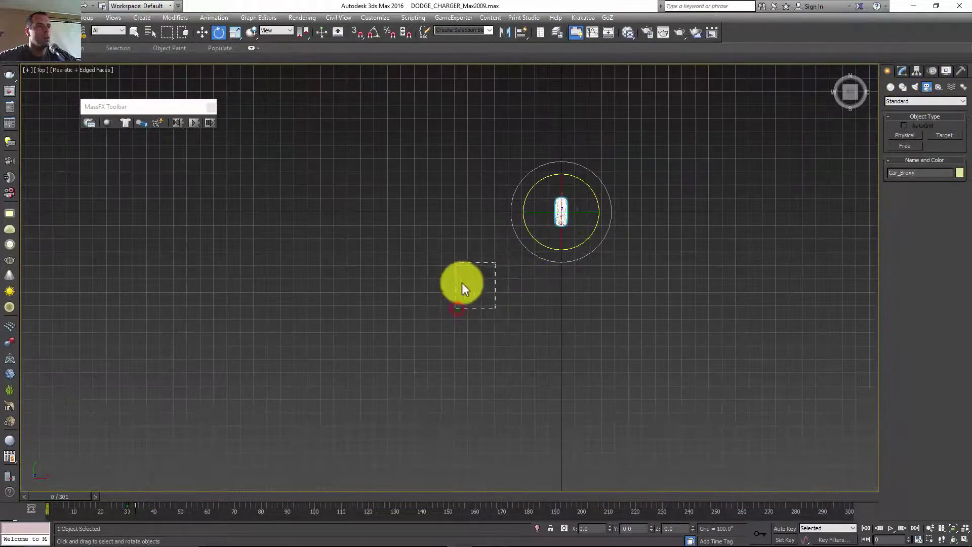
click(944, 135)
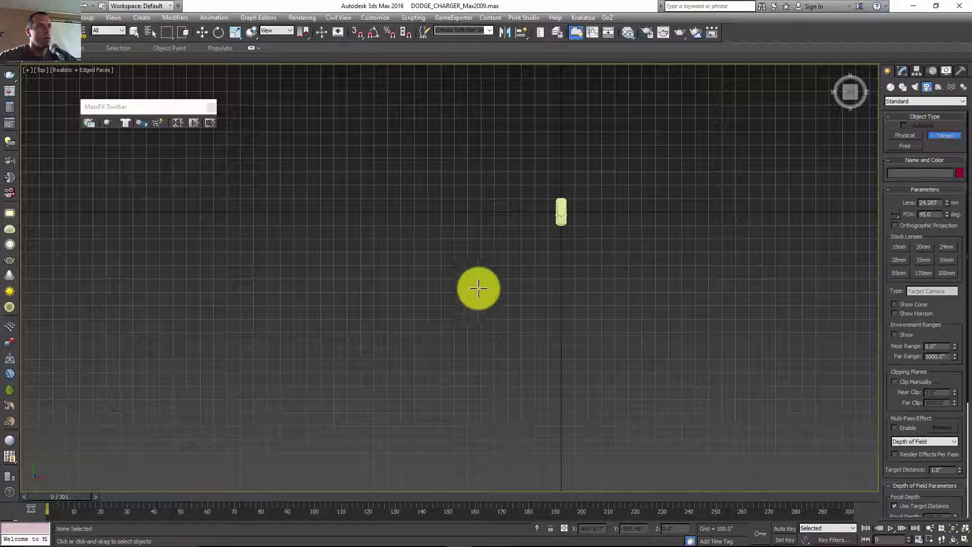
drag(470, 291, 553, 224)
right_click(651, 250)
- Look through Camera001, then pan and dolly back to frame the car at frame 0
key(c)
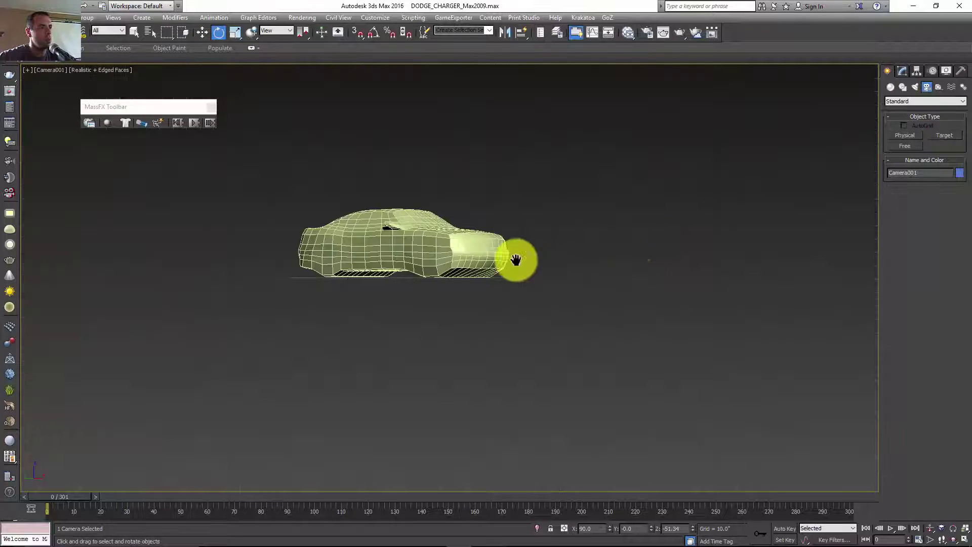
middle_drag(517, 261, 477, 319)
drag(59, 498, 39, 489)
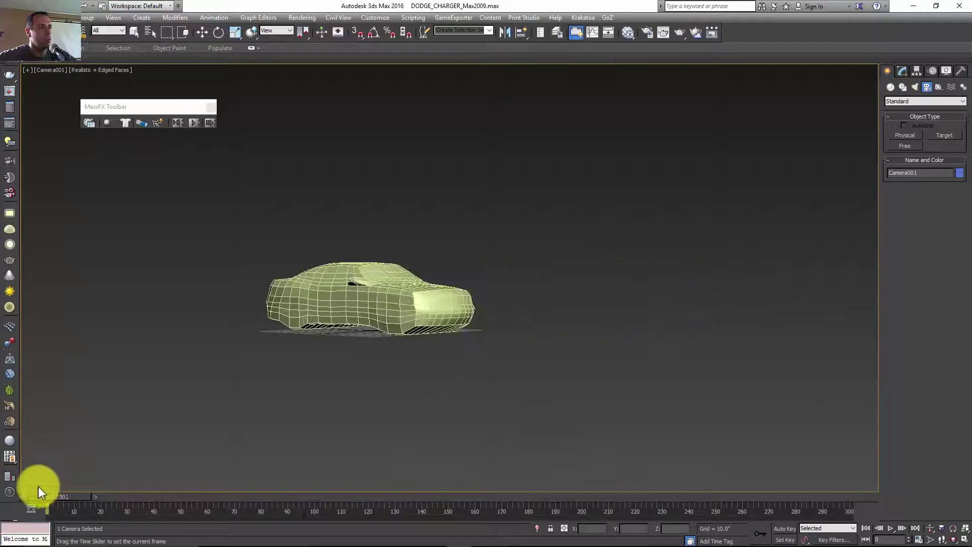
key(d)
drag(382, 373, 354, 393)
right_click(354, 391)
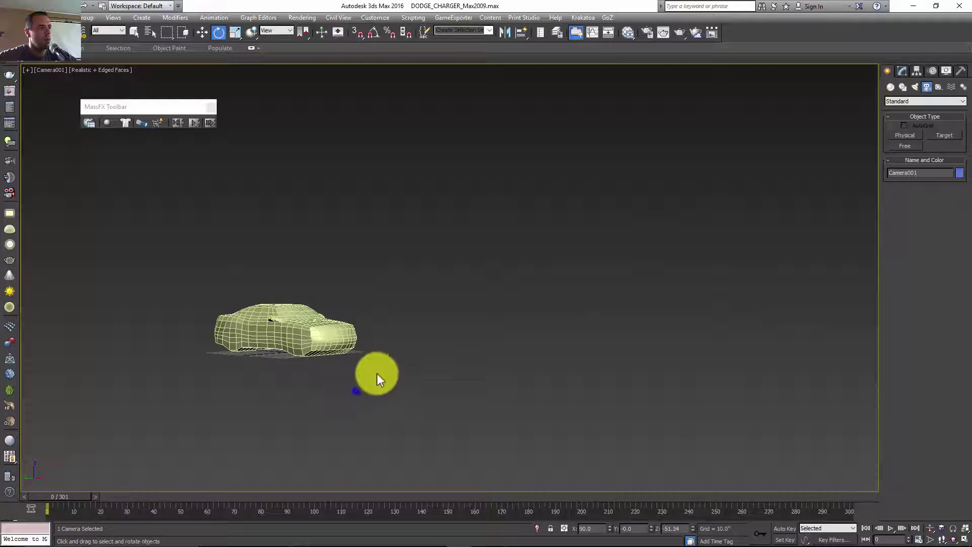
- Run and reset the MassFX simulation three times, leaving Car_Broxy at its frame-0 pose
click(193, 122)
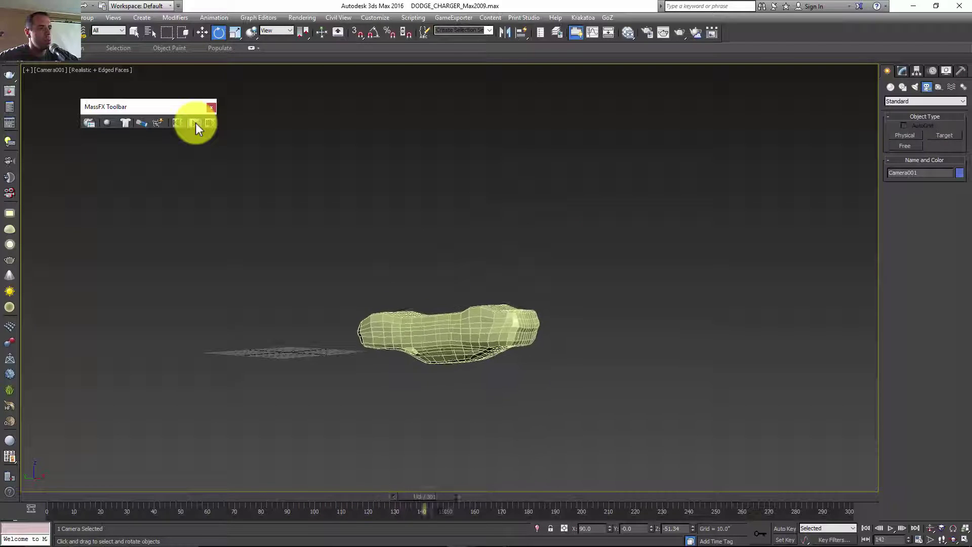
click(178, 122)
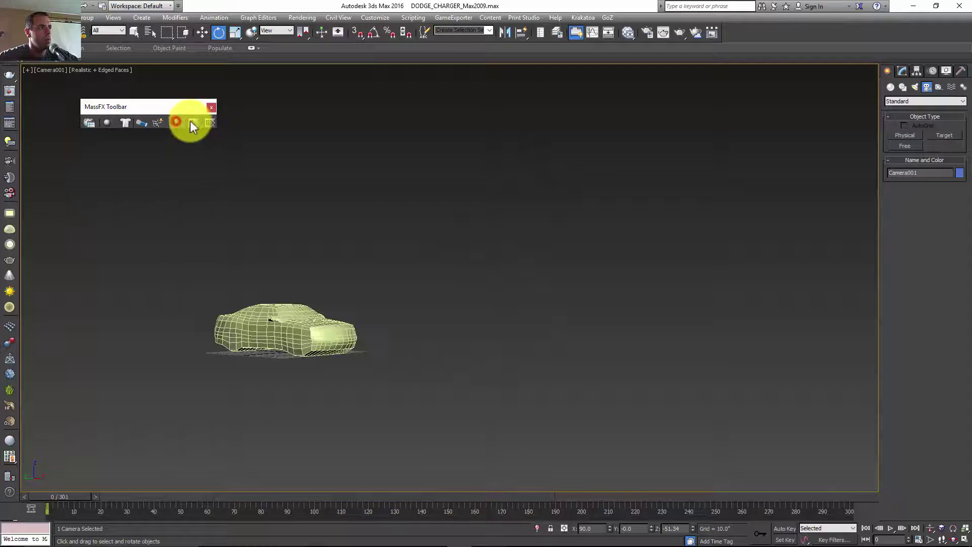
click(192, 121)
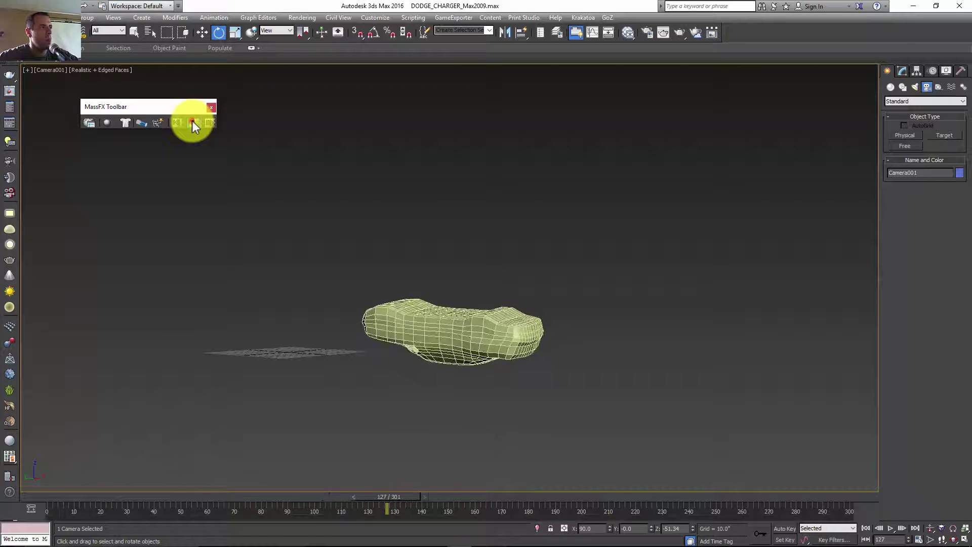
click(181, 123)
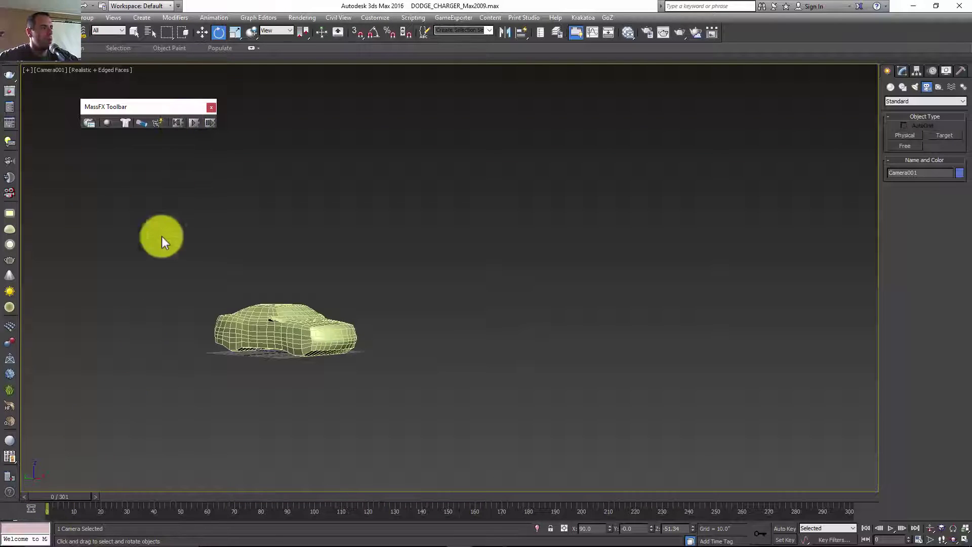
click(193, 126)
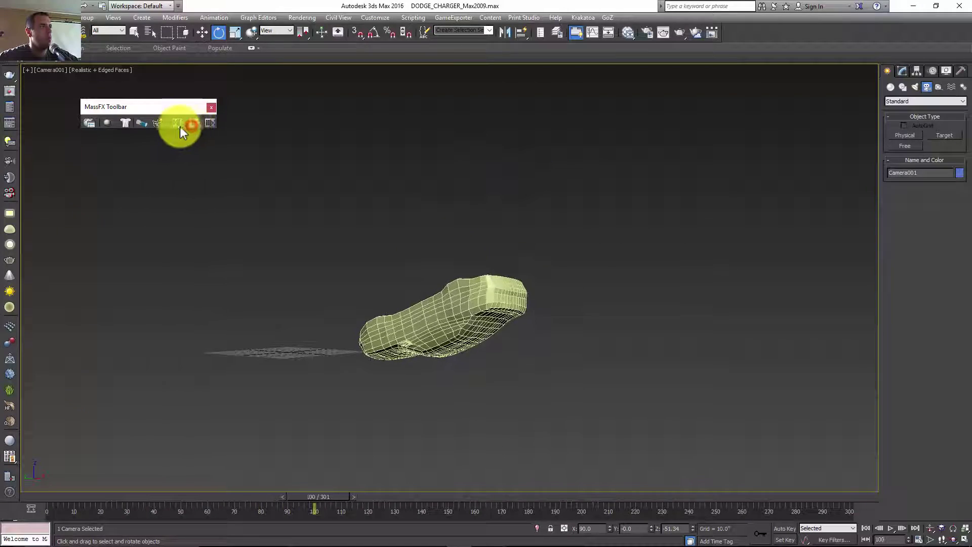
click(177, 125)
- In Left view, select Car_Broxy, go to frame 33, and shorten the timeline to 65 frames
key(f)
click(541, 289)
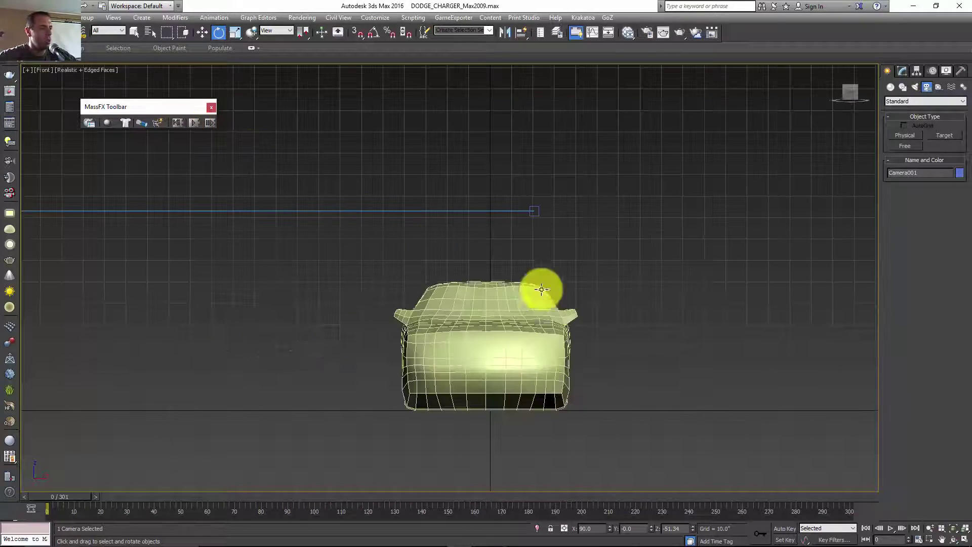
key(l)
middle_drag(614, 278, 531, 256)
scroll(278, 271, up, 5)
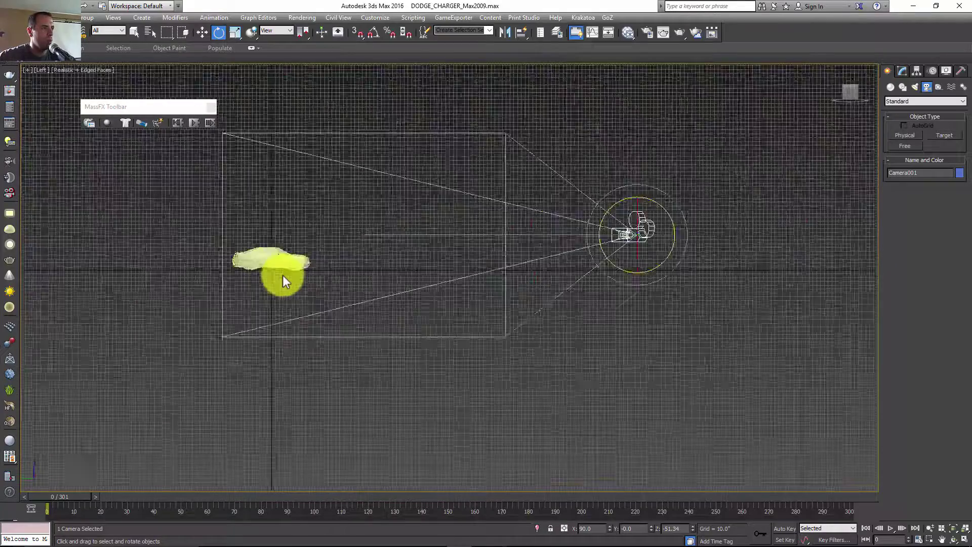
click(272, 242)
drag(84, 497, 171, 496)
key(e)
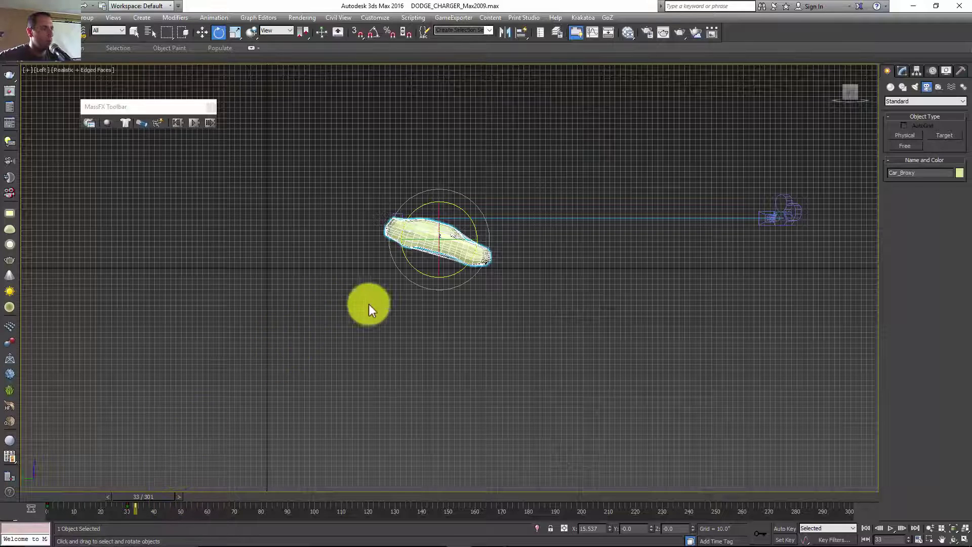
ctrl+alt+right_drag(679, 496, 829, 487)
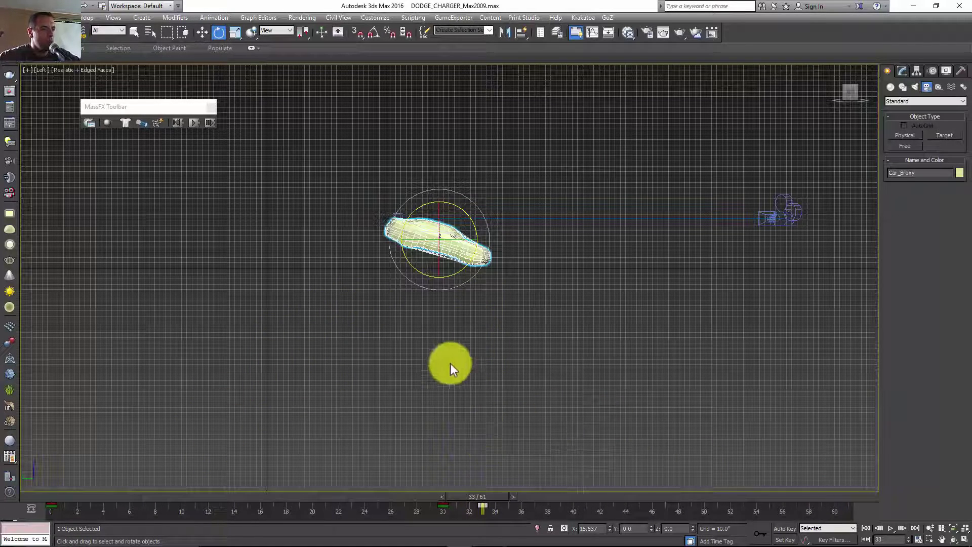
- With Auto Key on, push the car slightly forward at frame 33, then set end frame to 155
key(w)
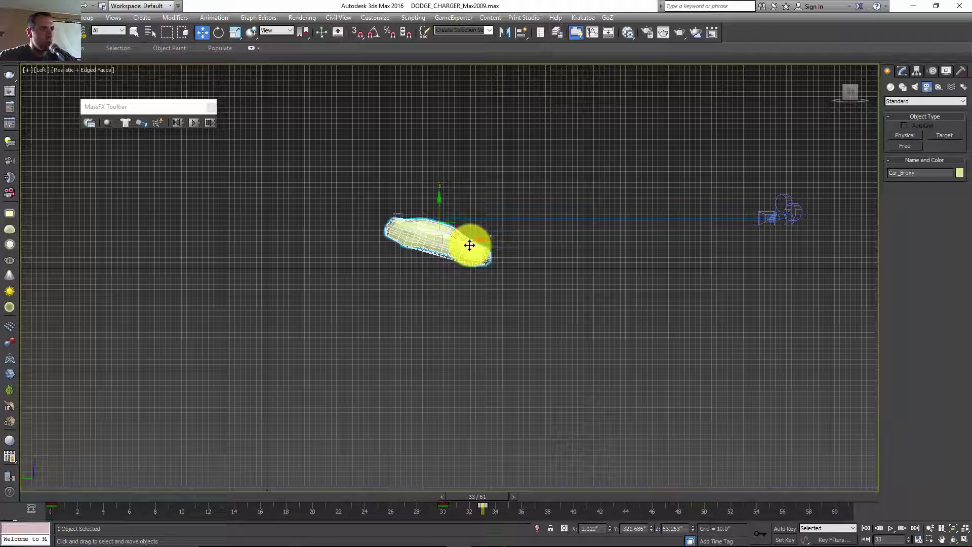
key(n)
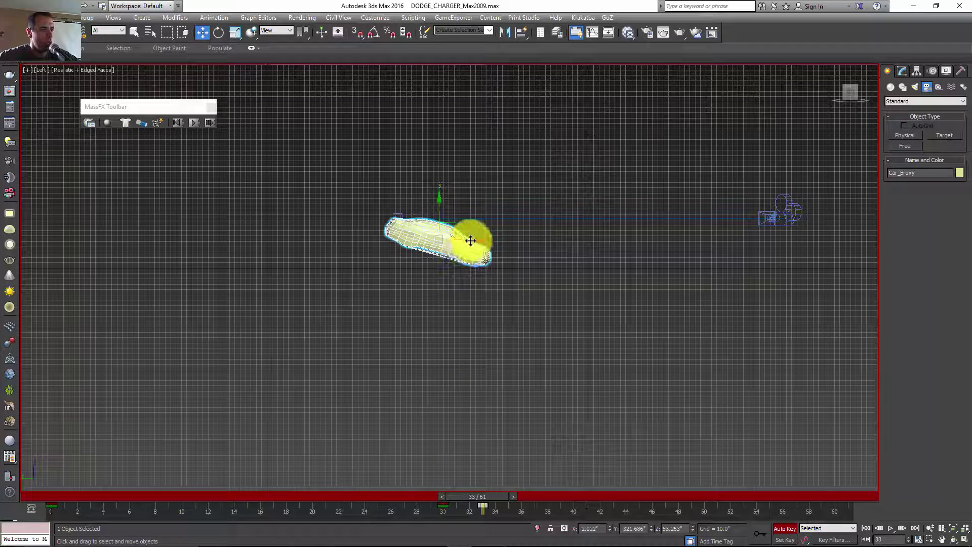
drag(471, 241, 475, 240)
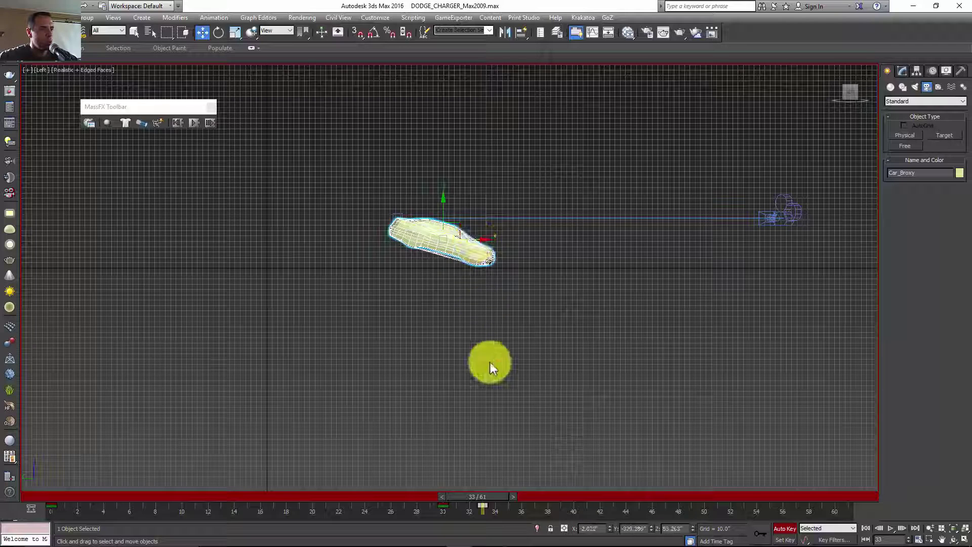
drag(487, 498, 474, 497)
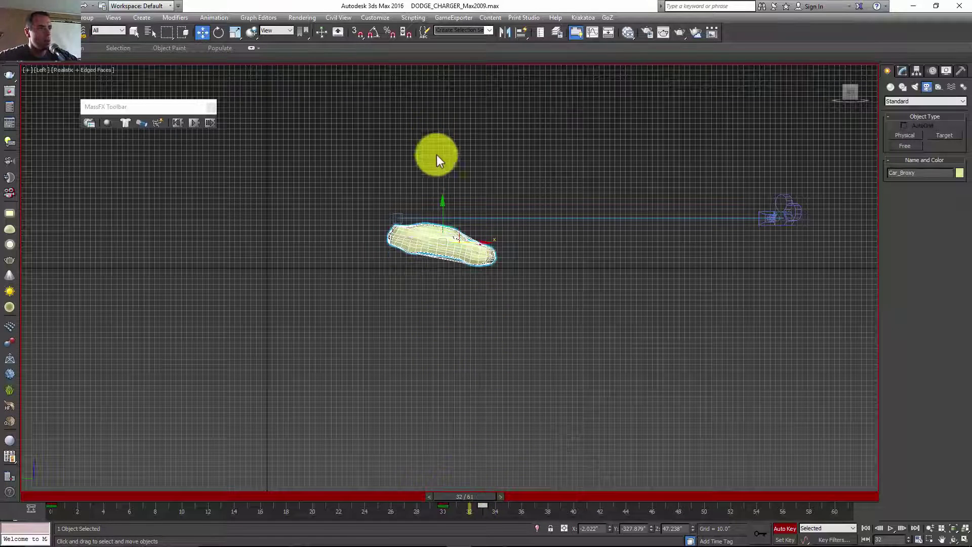
drag(491, 496, 48, 459)
click(785, 528)
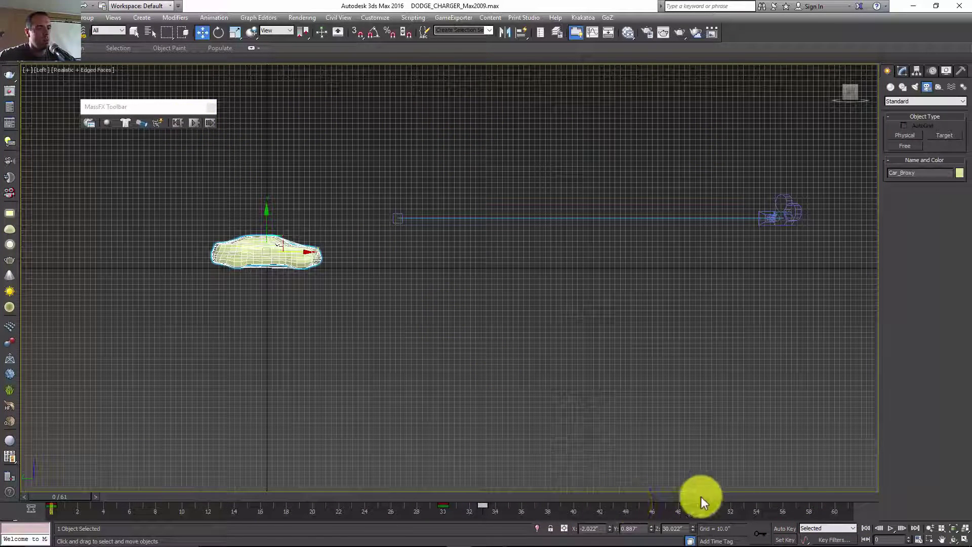
ctrl+alt+right_drag(700, 496, 297, 493)
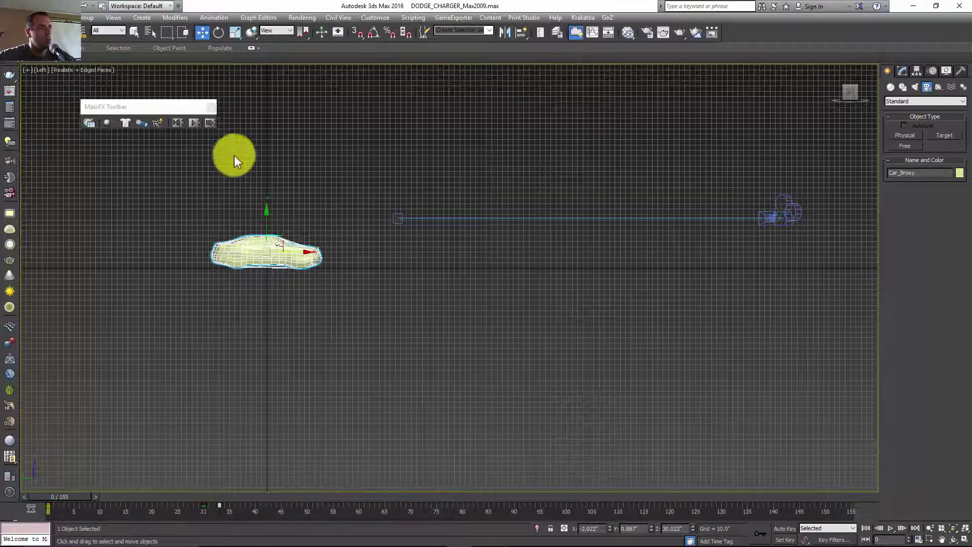
- Test the push in a simulation run, extend the timeline back to 301 frames, and reset to frame 0
click(192, 125)
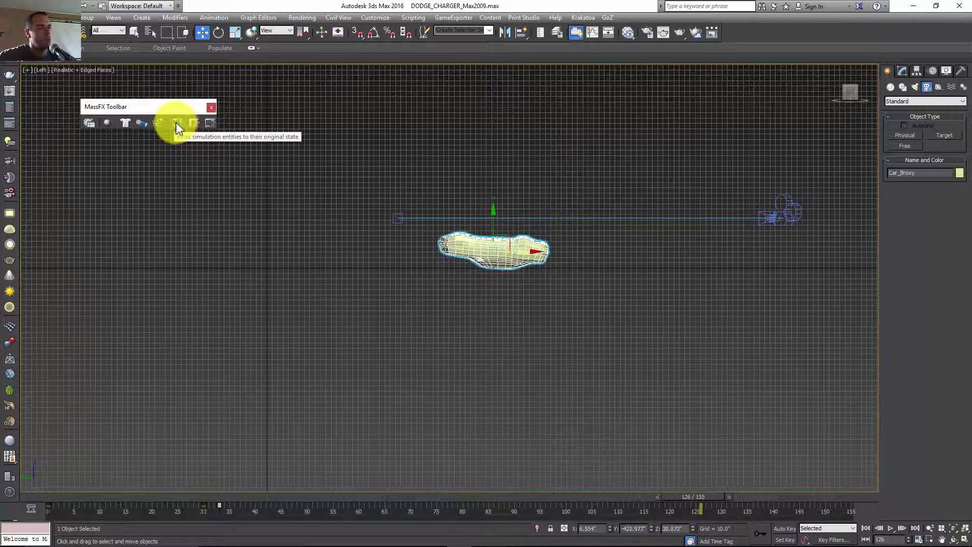
ctrl+alt+right_drag(820, 512, 559, 508)
ctrl+alt+right_drag(442, 495, 76, 496)
key(Home)
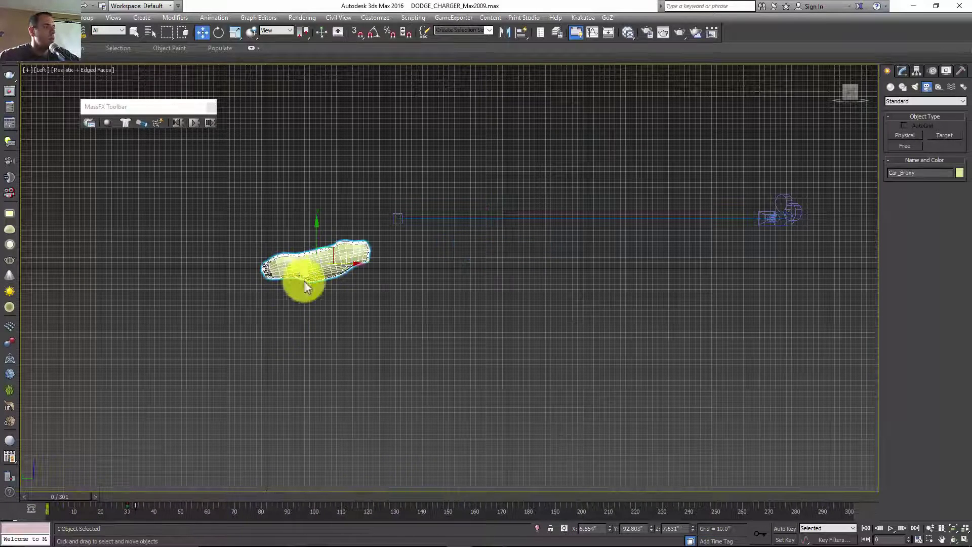
middle_drag(329, 367, 492, 377)
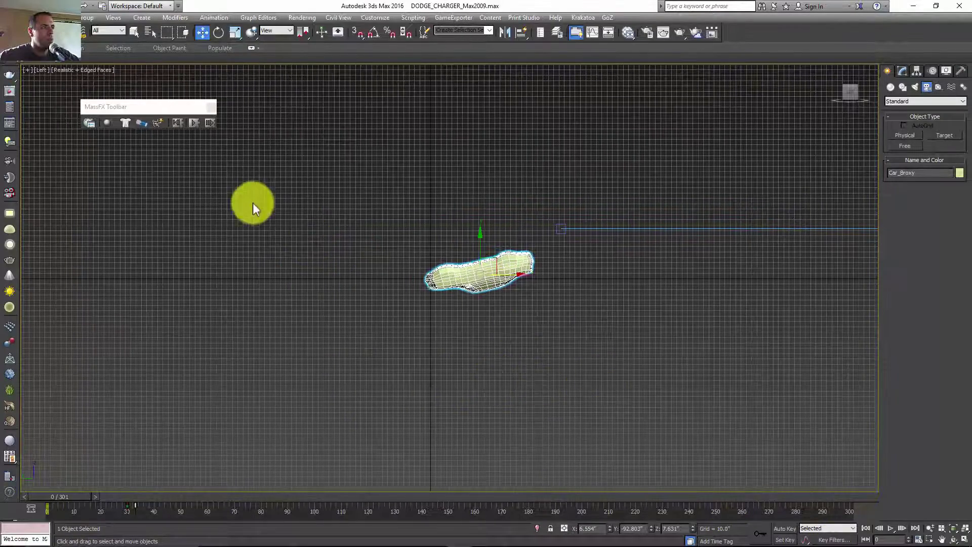
click(178, 125)
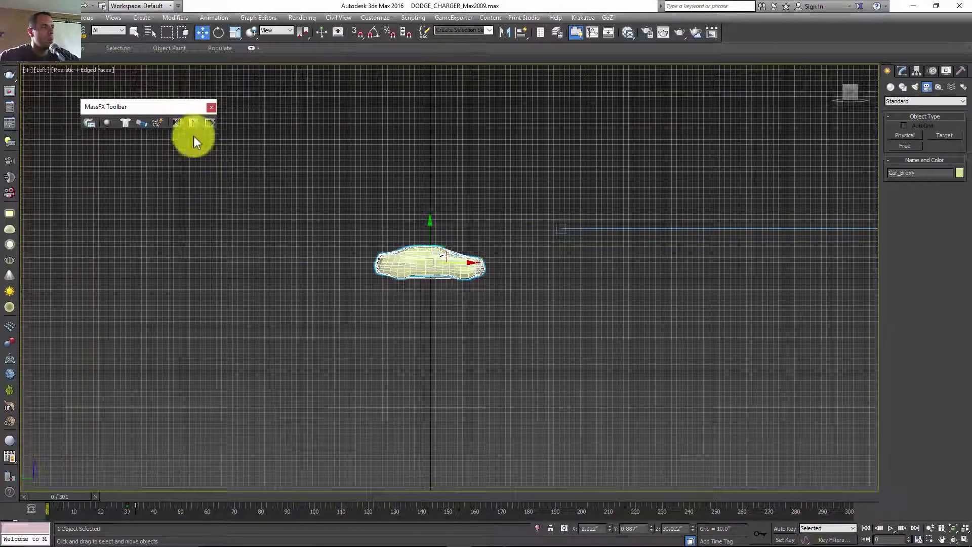
- Bake Car_Broxy's MassFX simulation into keyframes from its Rigid Body properties
click(902, 71)
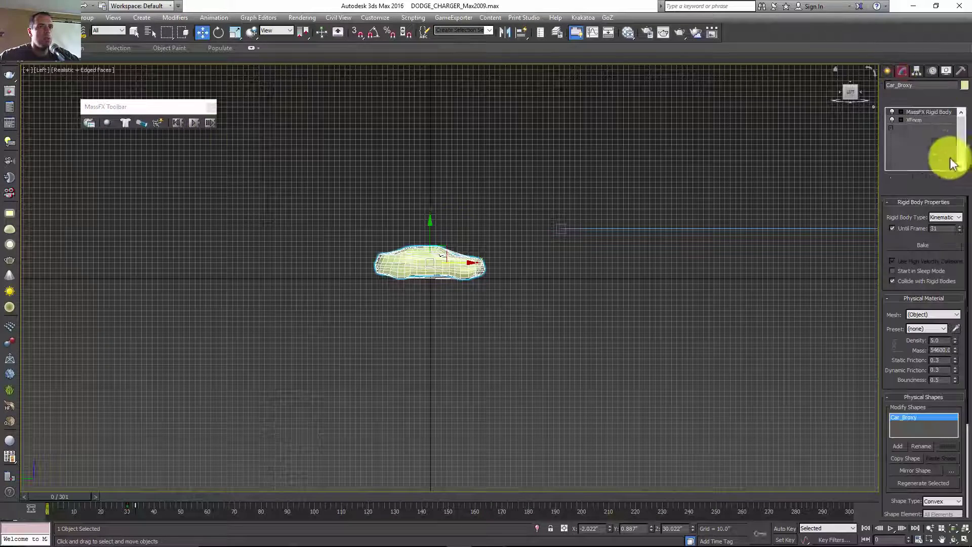
click(919, 242)
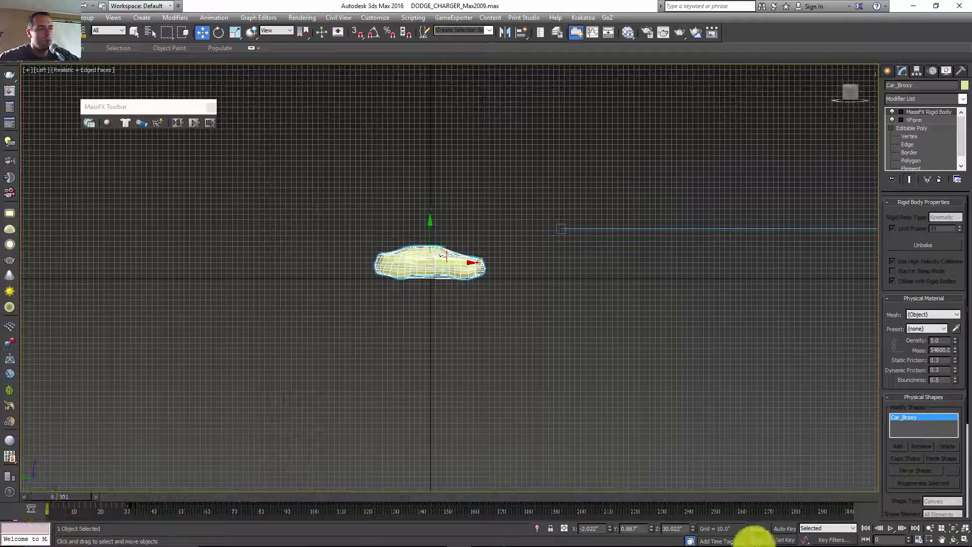
mouse_move(872, 537)
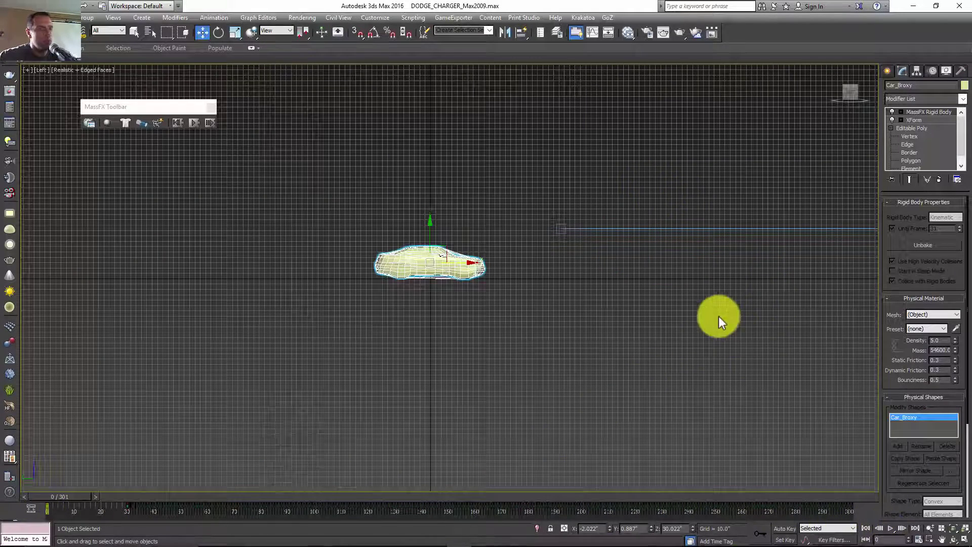
- Play the baked flight in Camera001 without edge overlay, then return to frame 0
key(c)
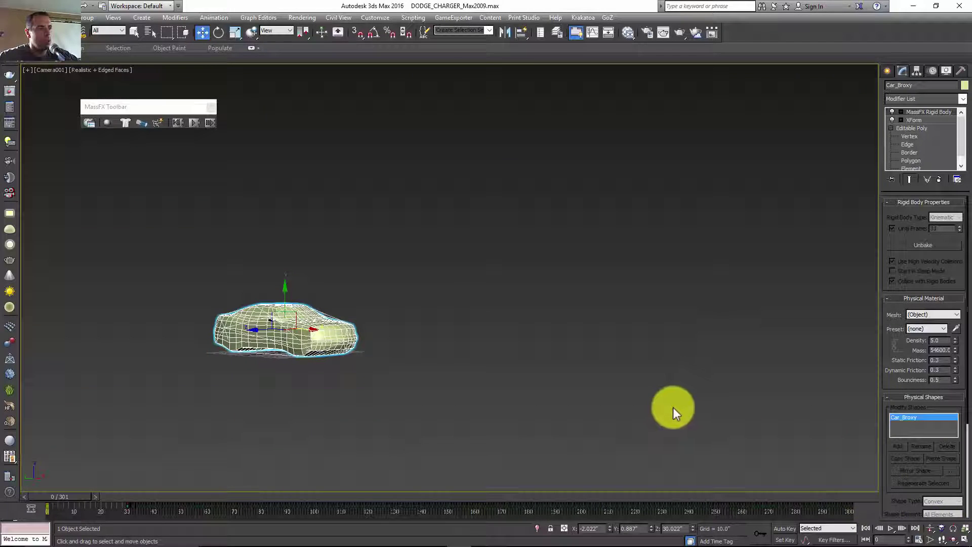
key(F4)
click(892, 529)
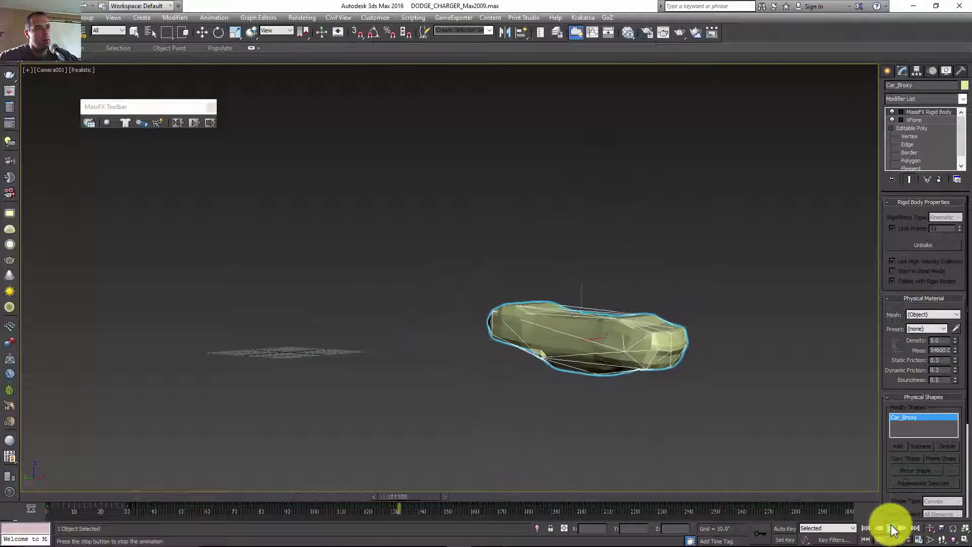
click(866, 528)
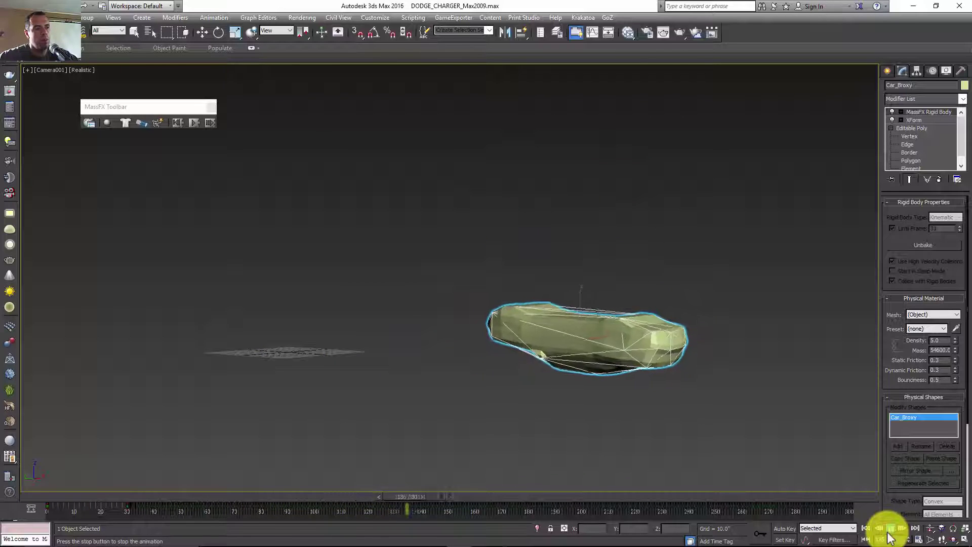
click(891, 528)
click(866, 528)
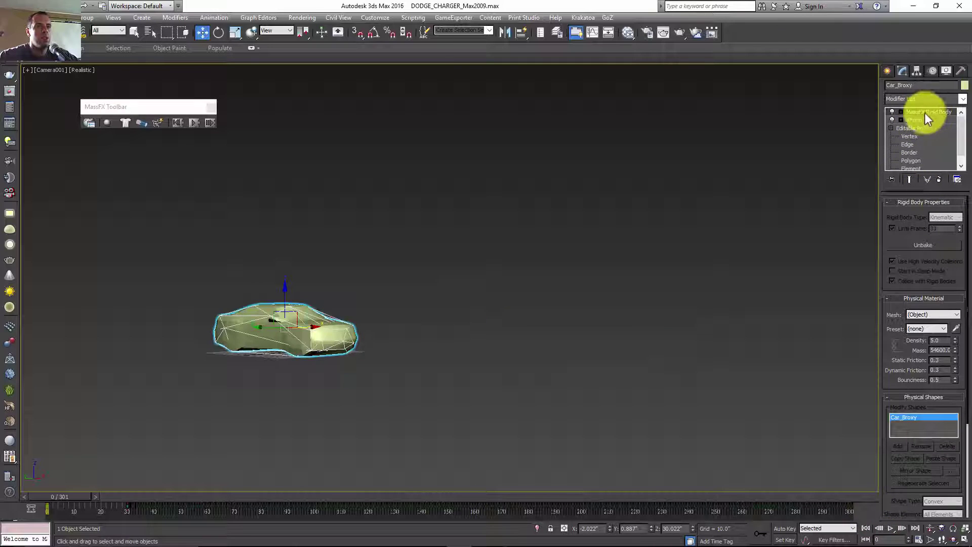
- Delete the MassFX Rigid Body modifier, convert Car_Broxy to Editable Poly, and check the baked animation to frame 208
click(938, 179)
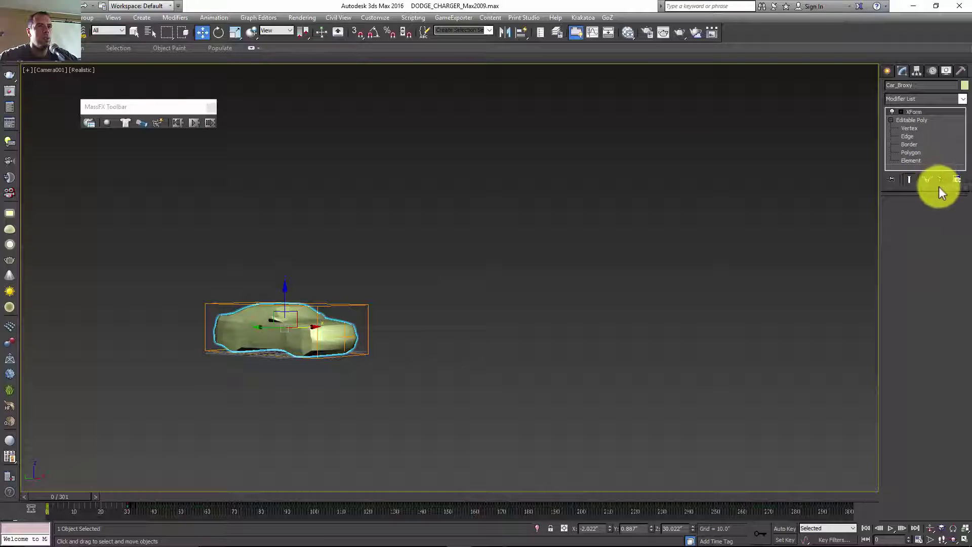
right_click(236, 340)
click(388, 451)
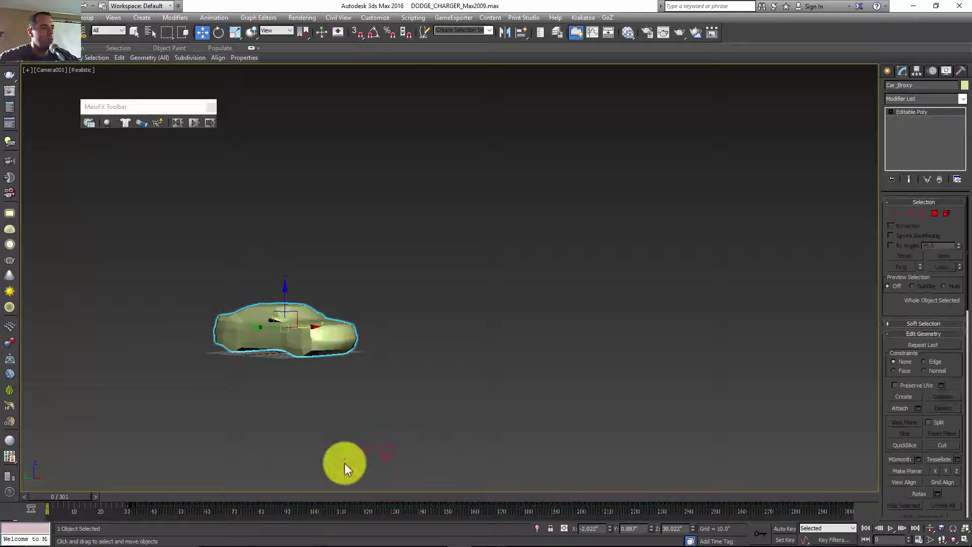
drag(70, 497, 64, 391)
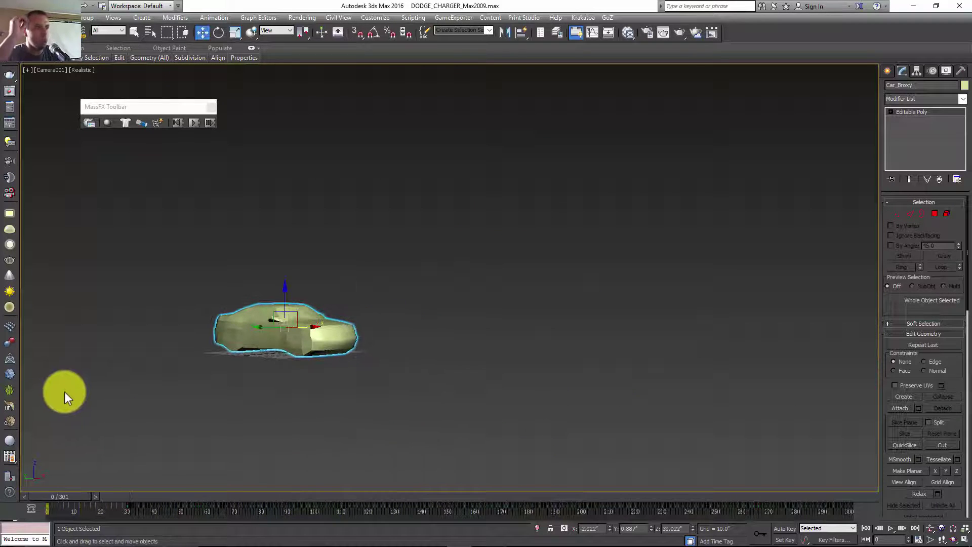